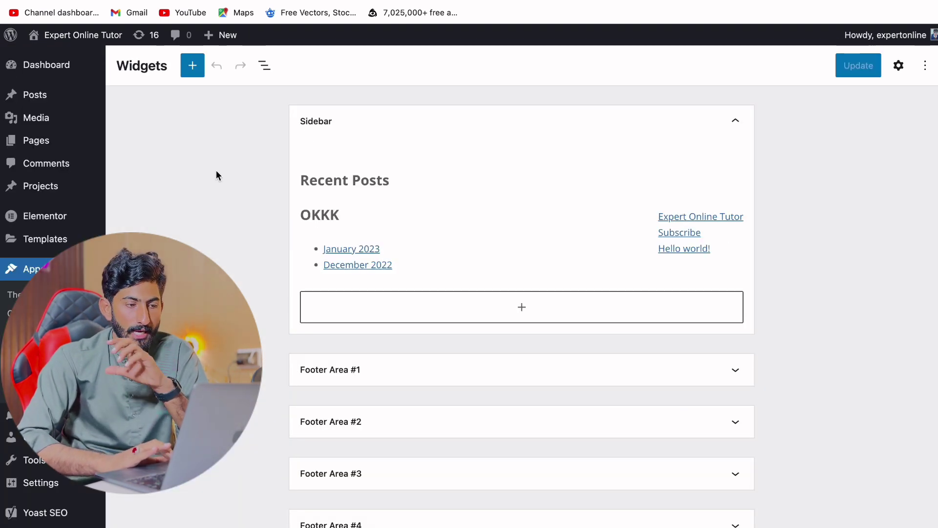
- Change the OKKK heading in the Sidebar widget area to SUBSCIBE and save the widgets
click(350, 179)
click(330, 215)
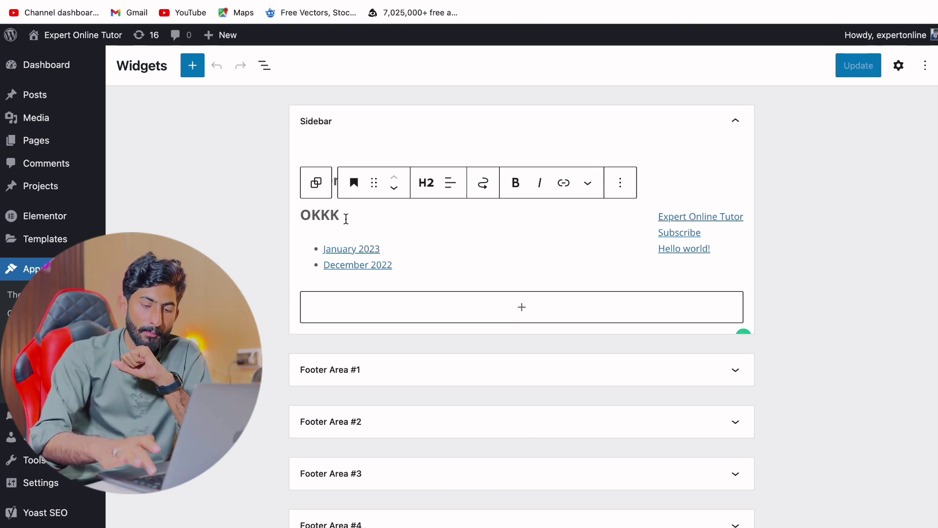
key(BackSpace)
key(BackSpace)
key(BackSpace)
key(BackSpace)
text(SUBSC)
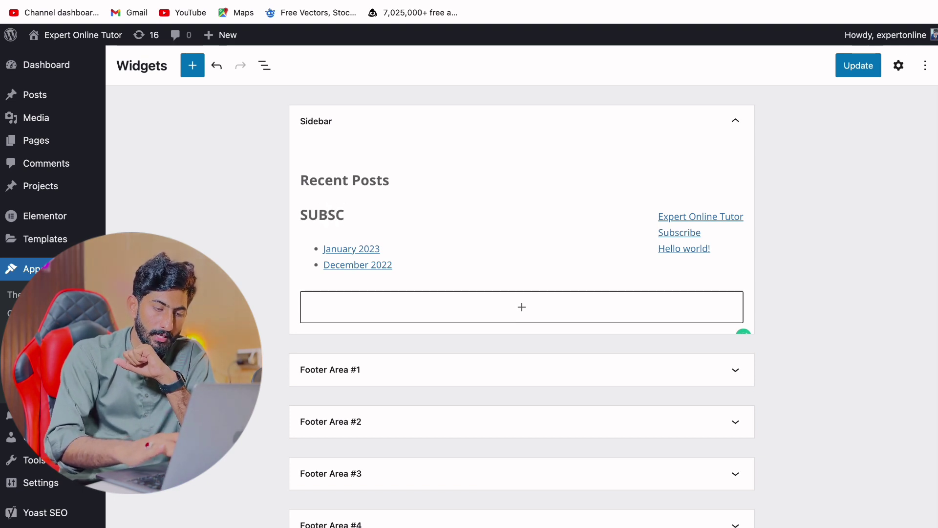
text(IBE)
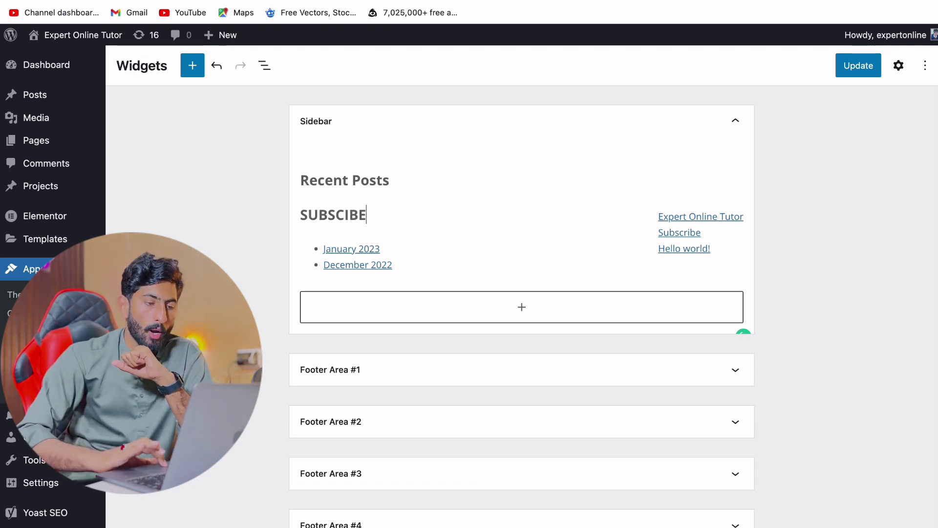
click(859, 67)
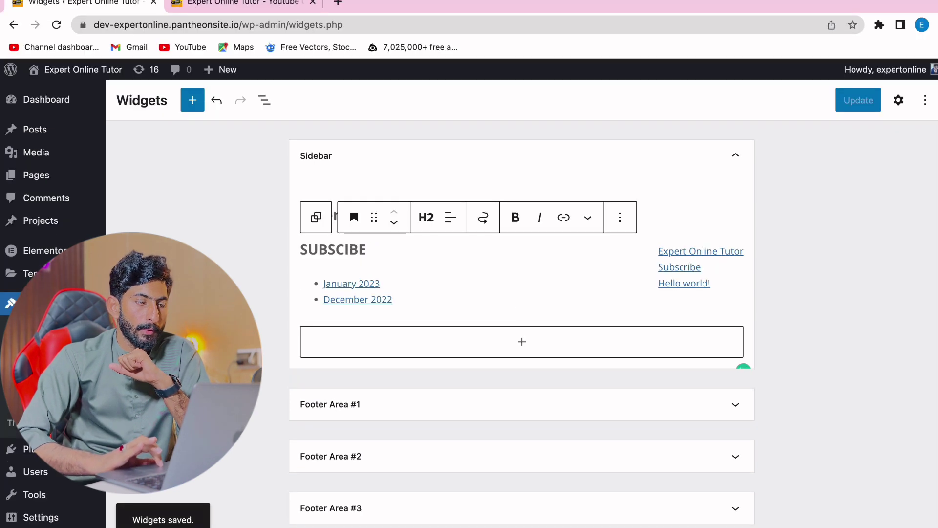
- Reload the live site to check the sidebar heading, then return to the widgets editor
click(232, 2)
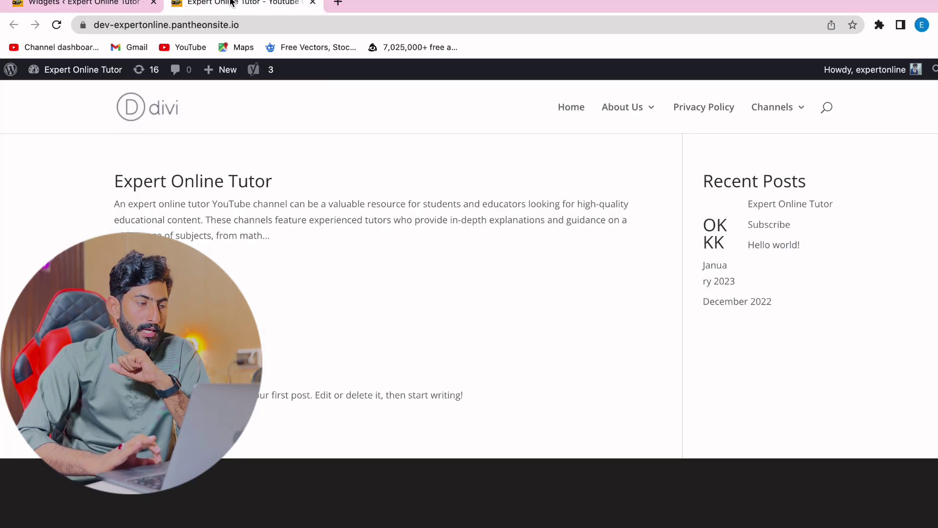
click(58, 25)
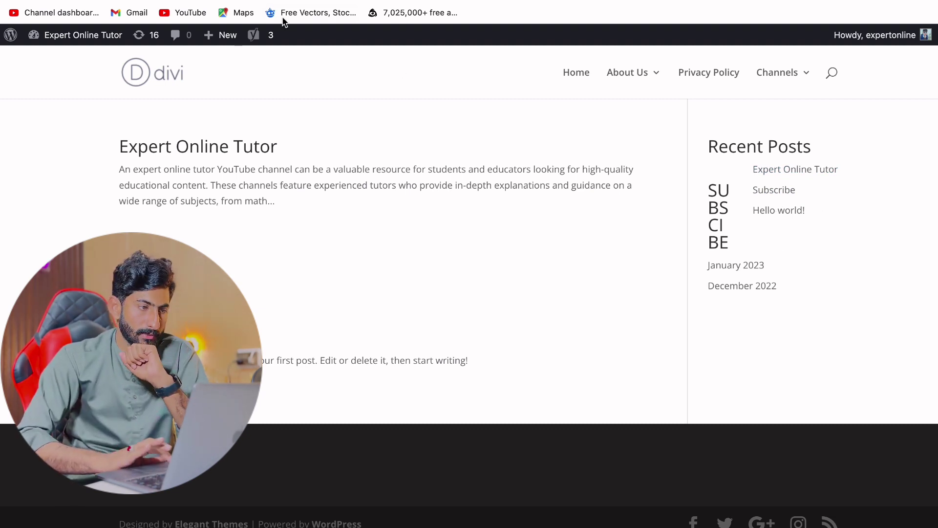
click(283, 1)
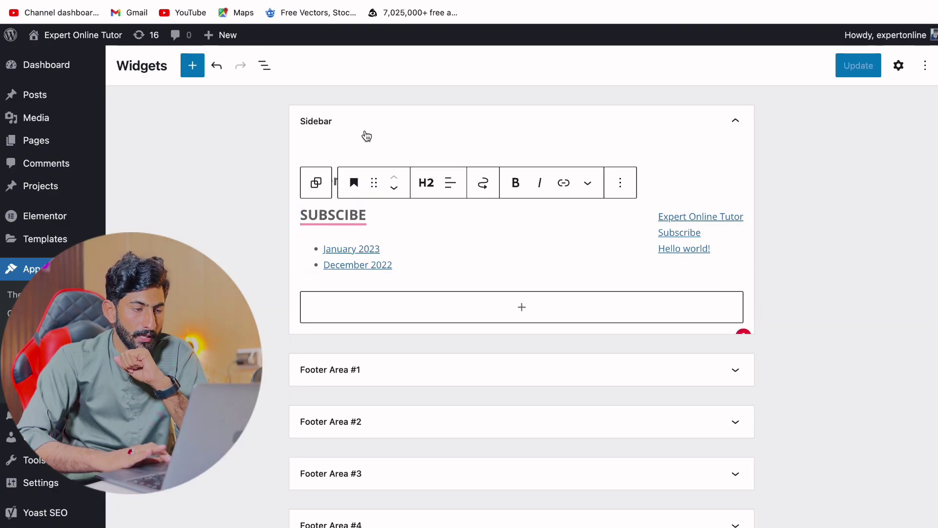
click(366, 135)
click(331, 126)
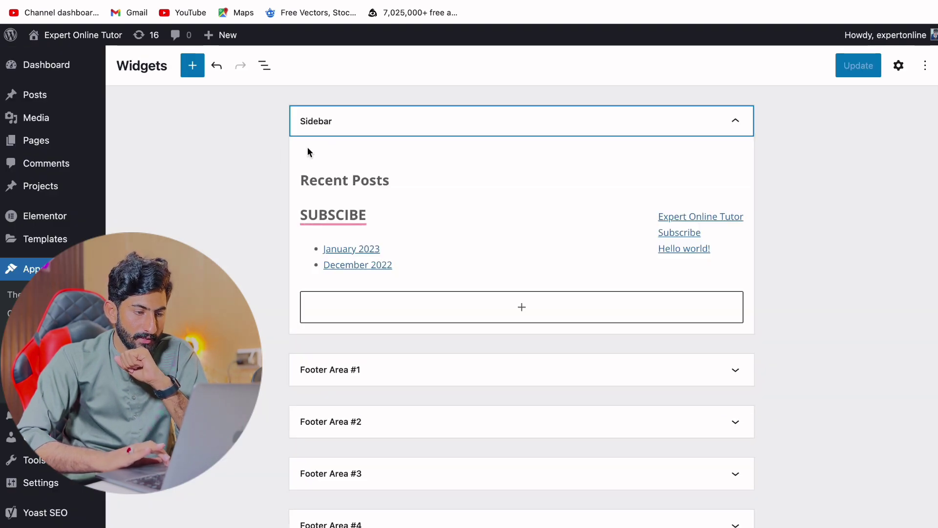
scroll(325, 272, down, 3)
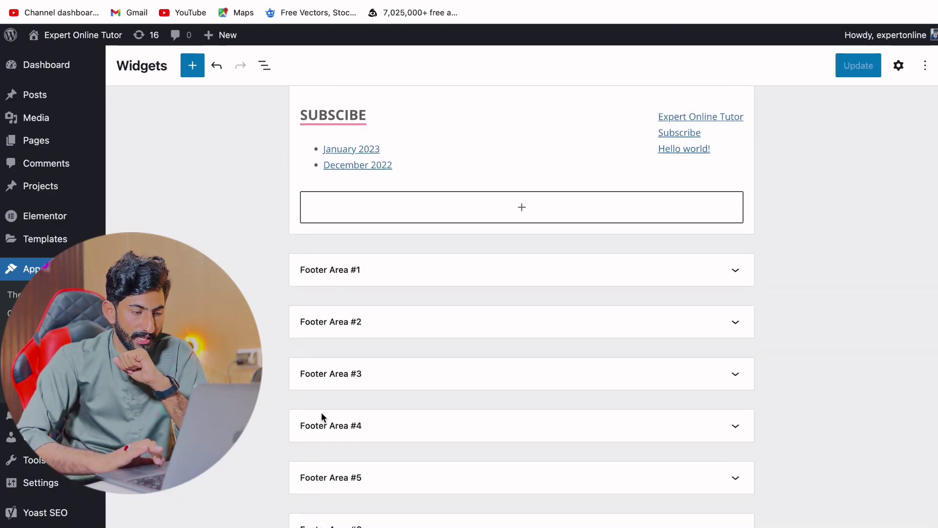
scroll(321, 412, down, 2)
scroll(358, 317, up, 5)
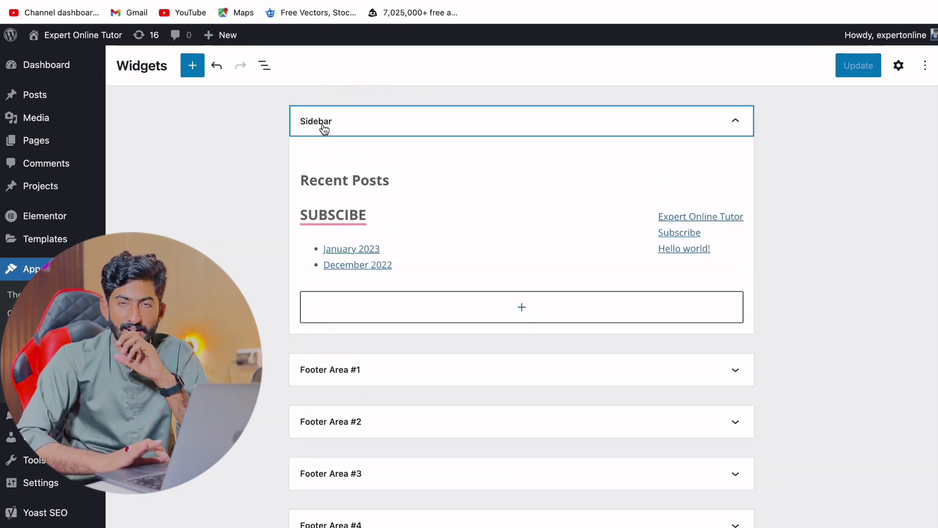
- Remove the Recent Posts heading from the Sidebar, save the widgets and check the live site
click(342, 181)
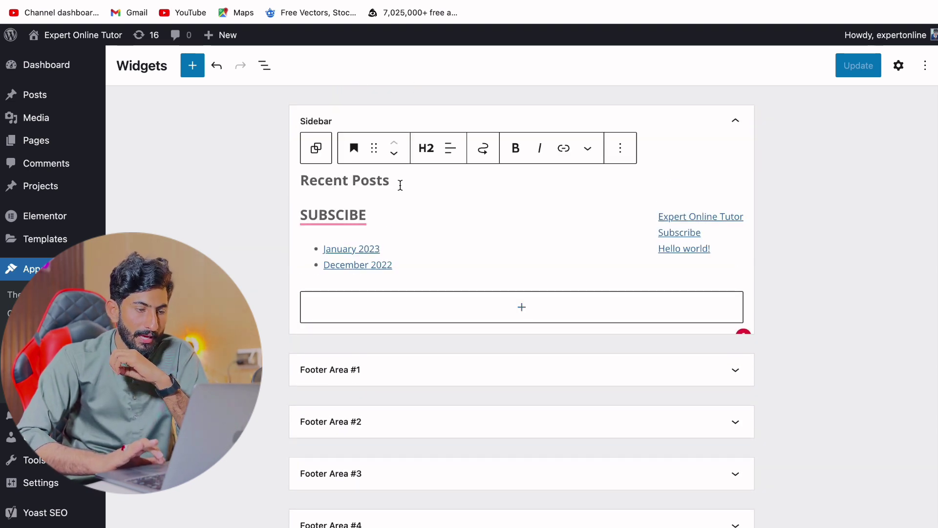
click(620, 149)
click(638, 412)
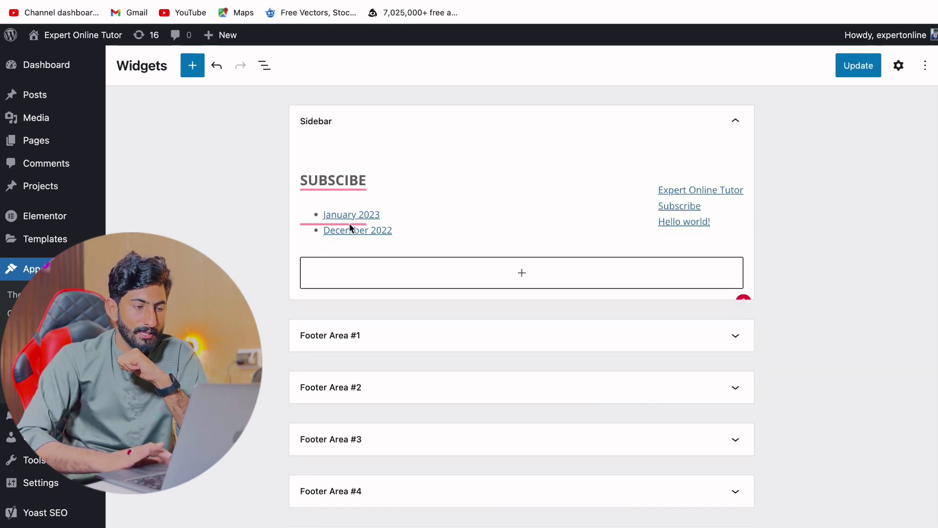
click(332, 128)
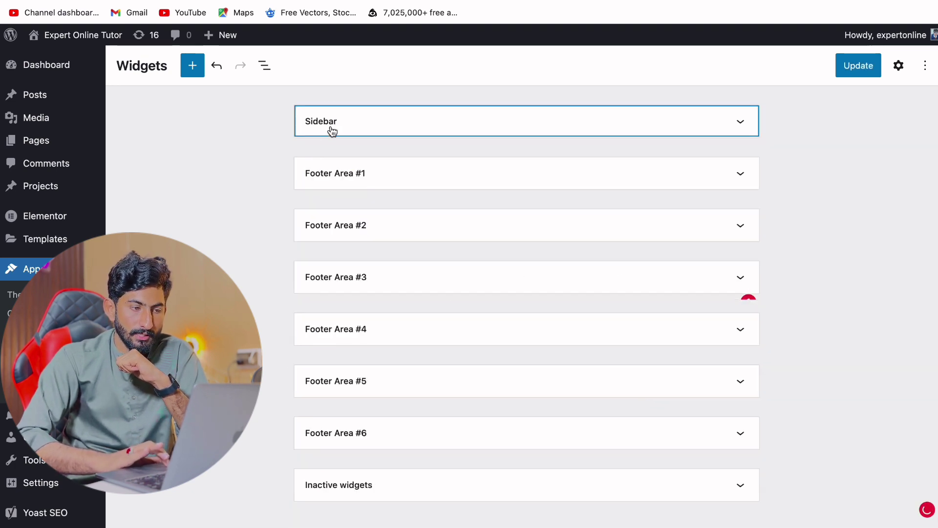
click(332, 128)
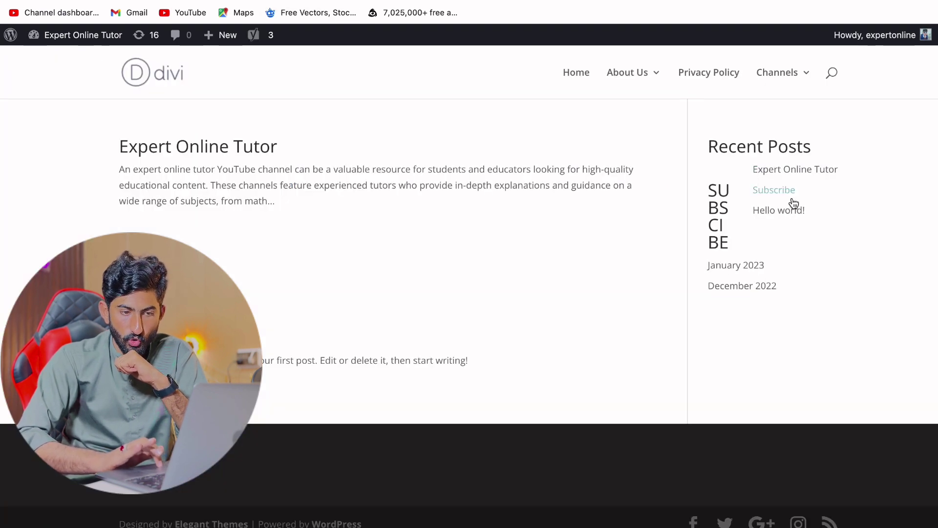
click(90, 6)
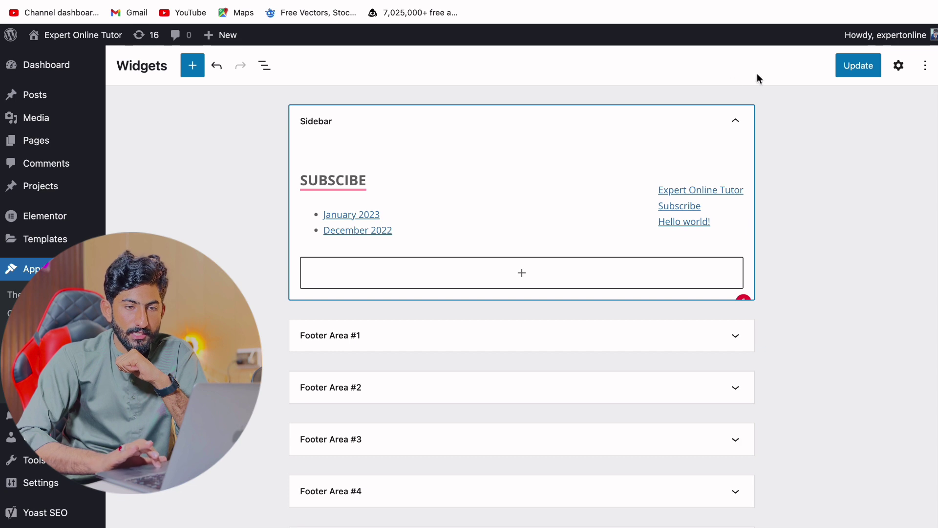
click(851, 100)
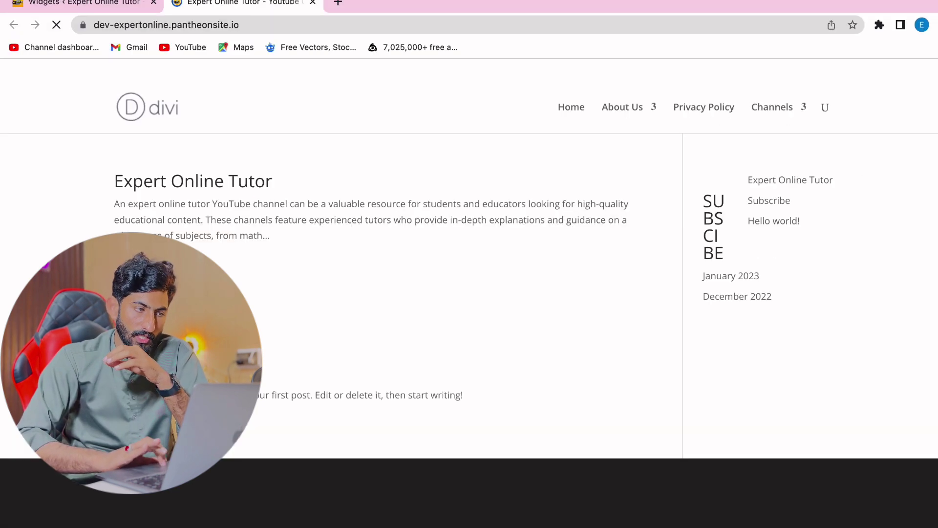
click(93, 3)
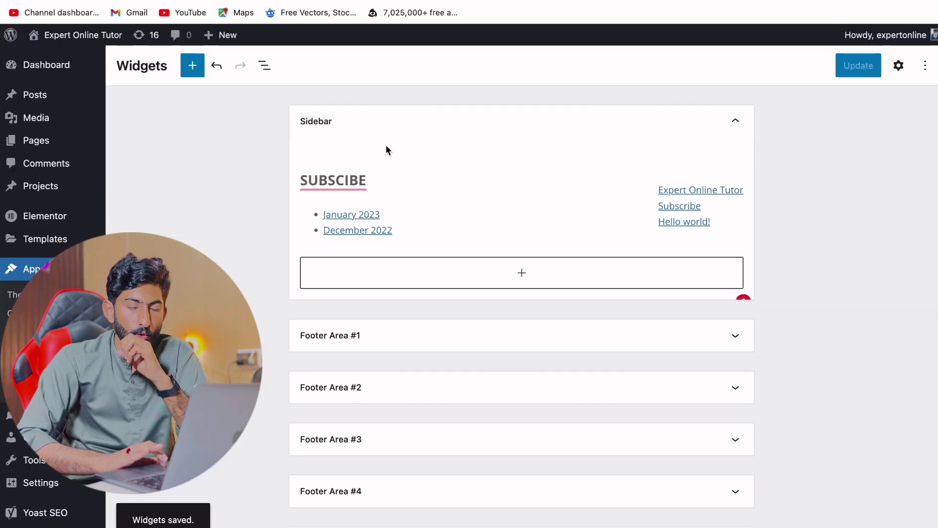
- Add a List block at the end of the Sidebar with items SUBSCRIBE, LIKE, COMMENT, OK and OKKK, and save the widgets
click(526, 280)
scroll(482, 363, down, 1)
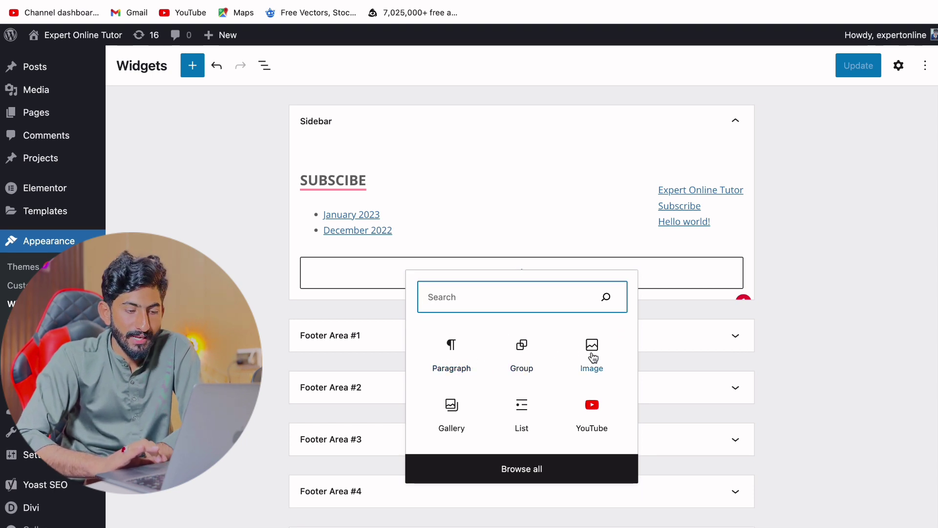
click(522, 418)
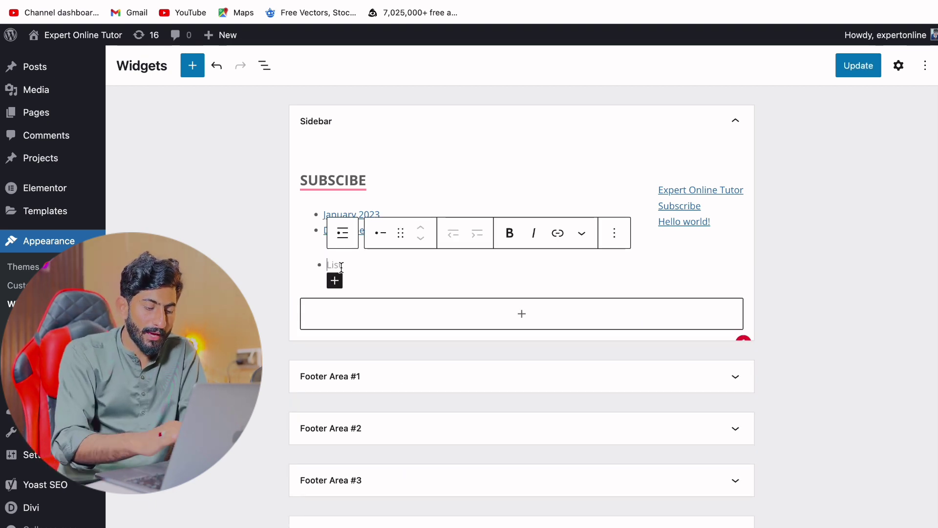
text(SUBSCRIBE)
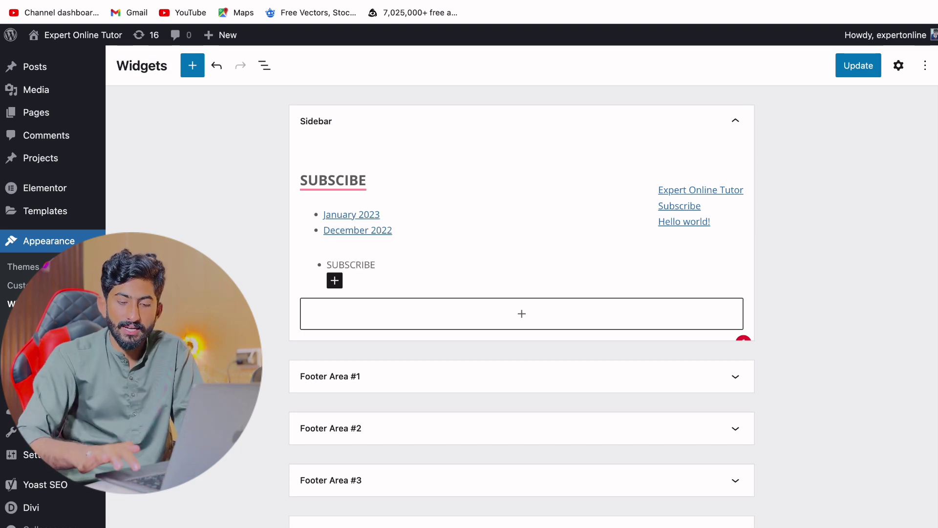
key(Return)
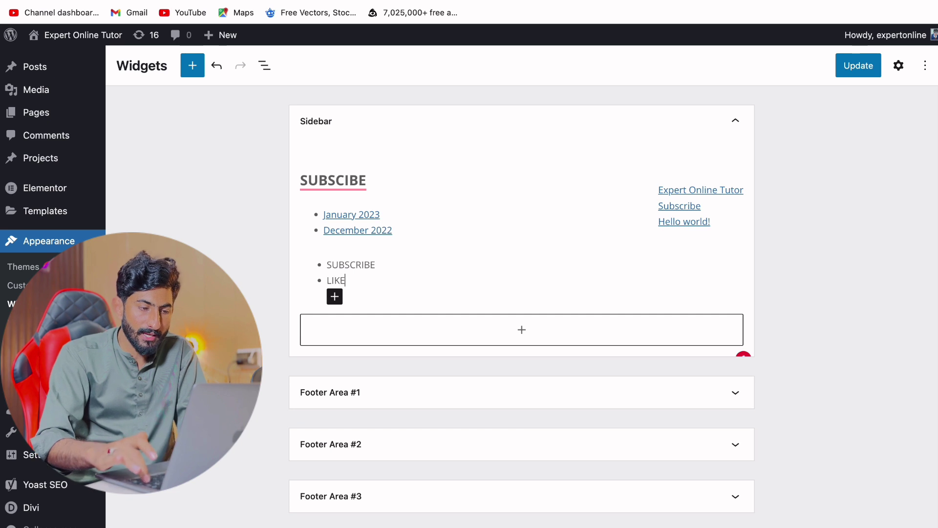
key(Return)
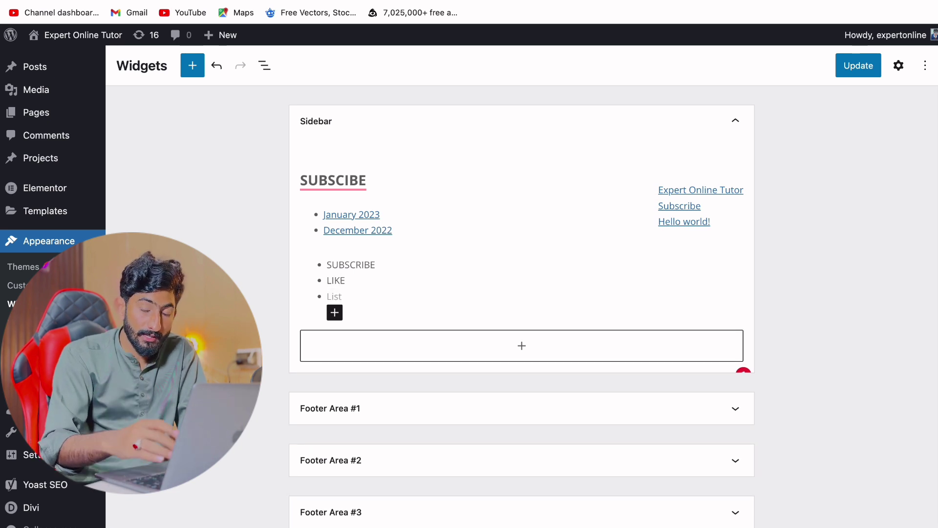
text(COMME)
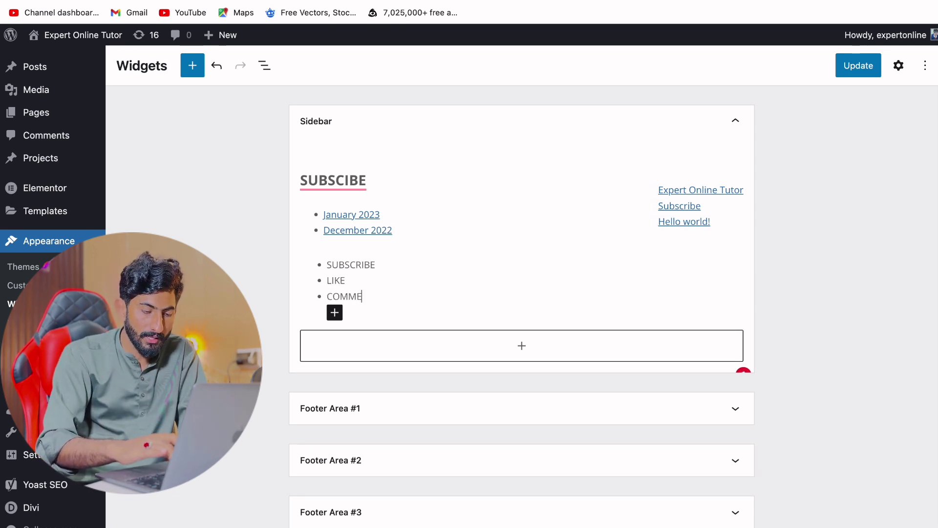
text(NT)
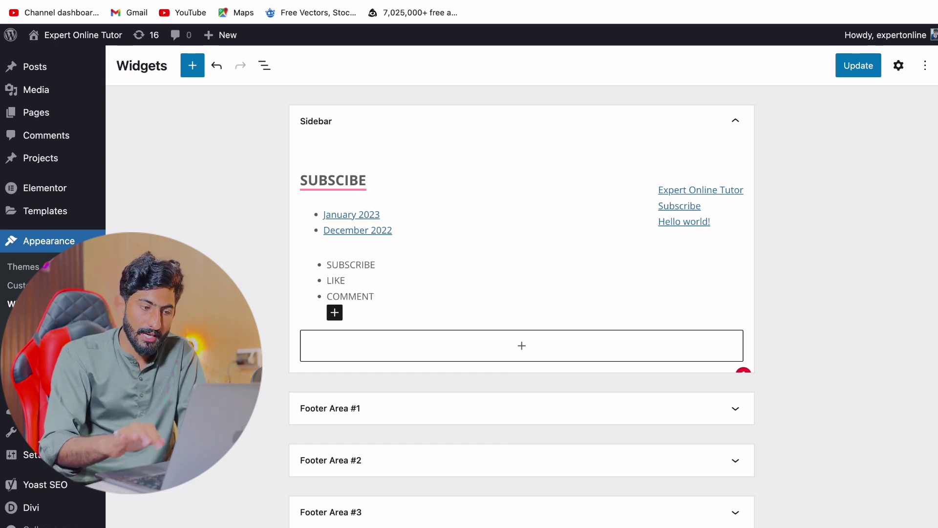
key(Return)
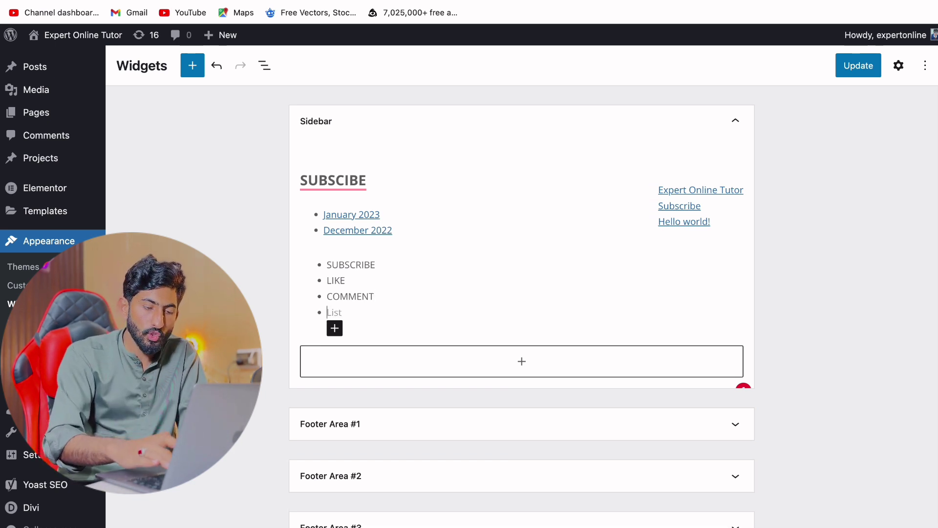
text(OK)
key(Return)
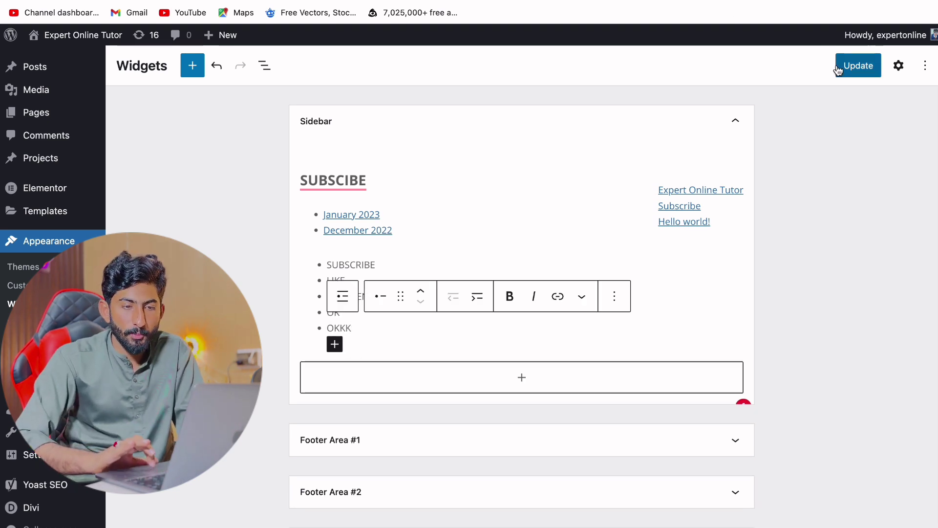
click(860, 70)
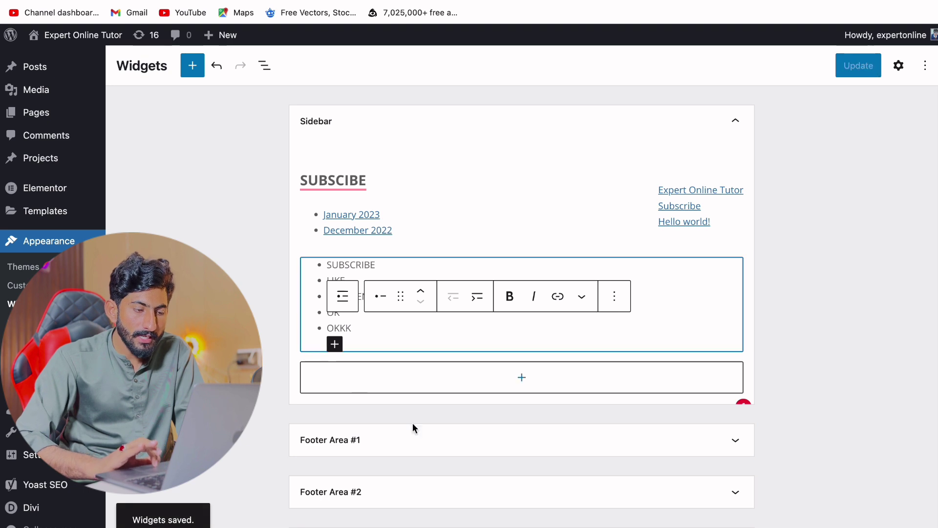
- Make the SUBSCRIBE item of the new Sidebar list bold and italic
click(93, 0)
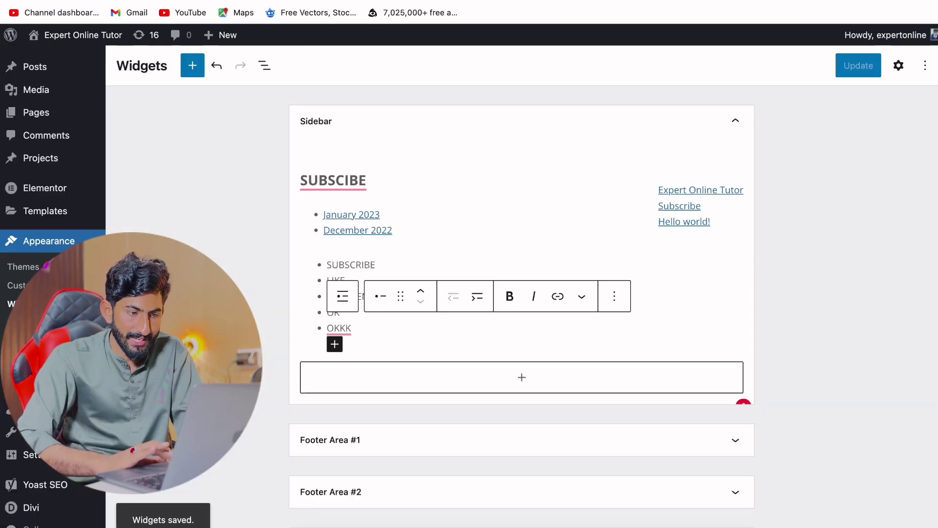
click(349, 264)
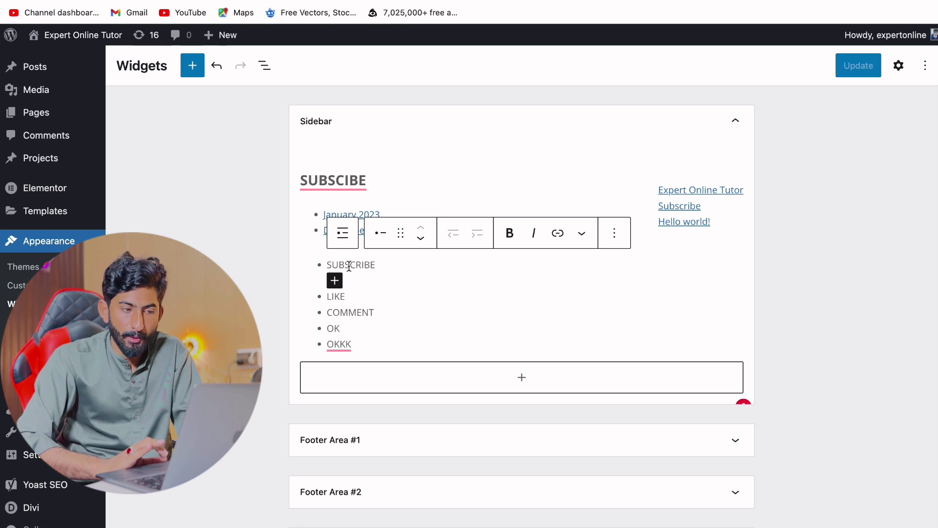
double_click(349, 264)
click(510, 233)
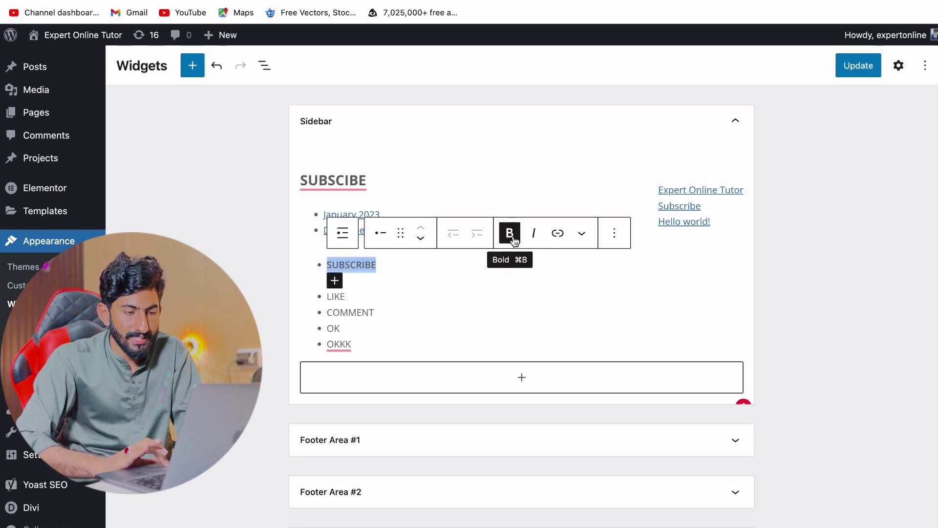
click(534, 239)
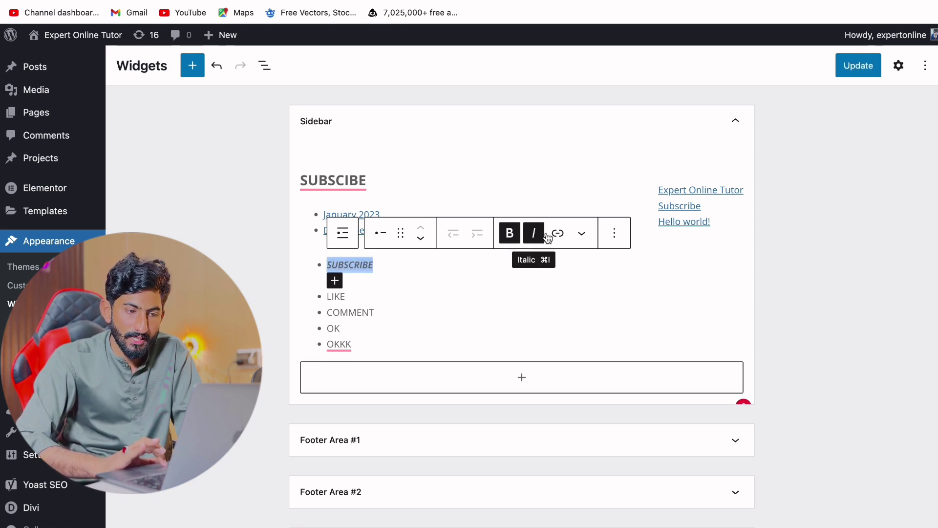
- Link the SUBSCRIBE list item to the copied highlight link of the Expert Online Tutor post title on the live site
click(559, 235)
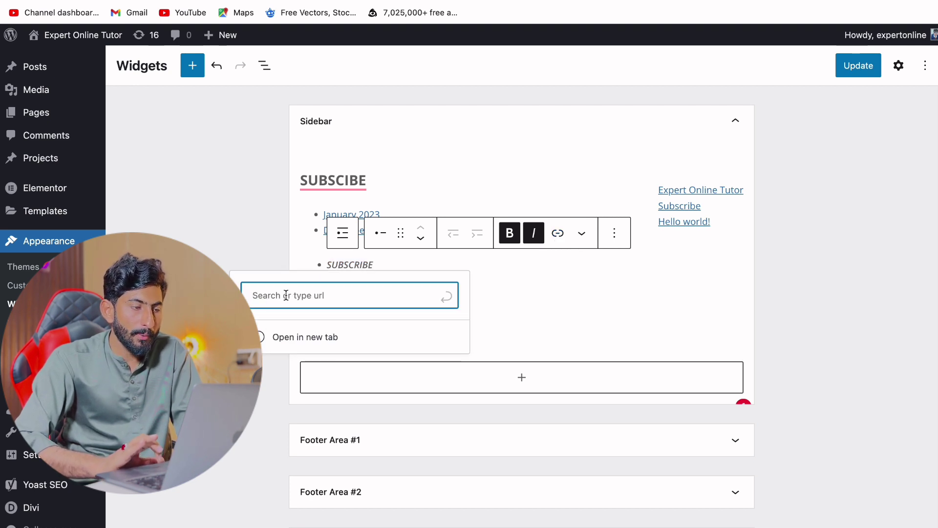
click(215, 1)
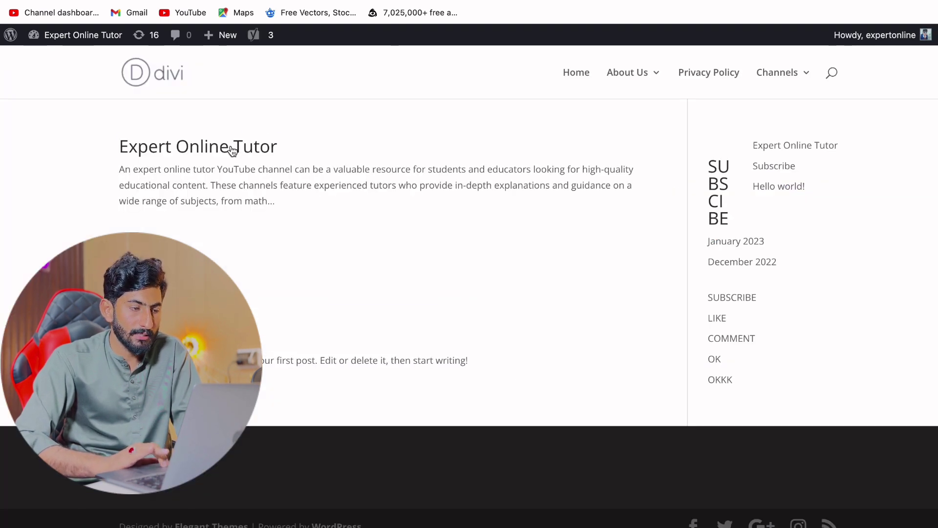
right_click(232, 150)
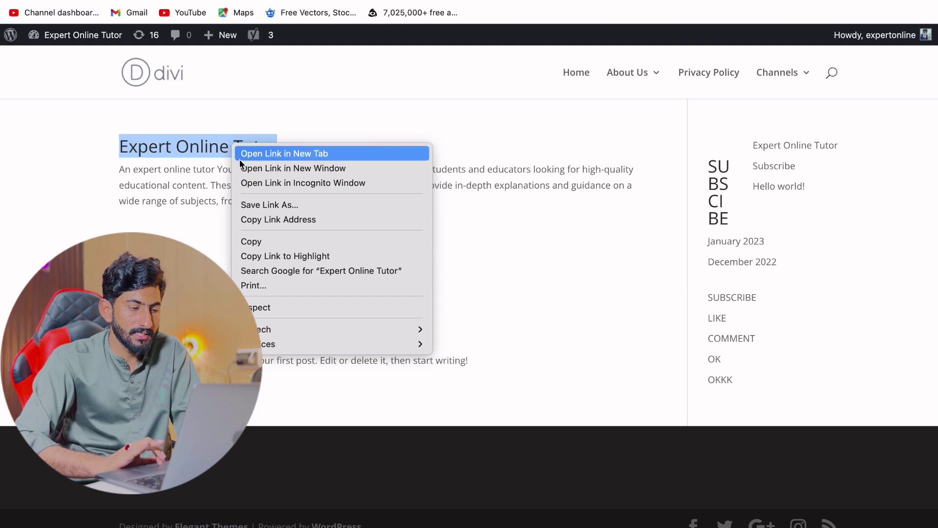
click(303, 256)
key(ctrl+Tab)
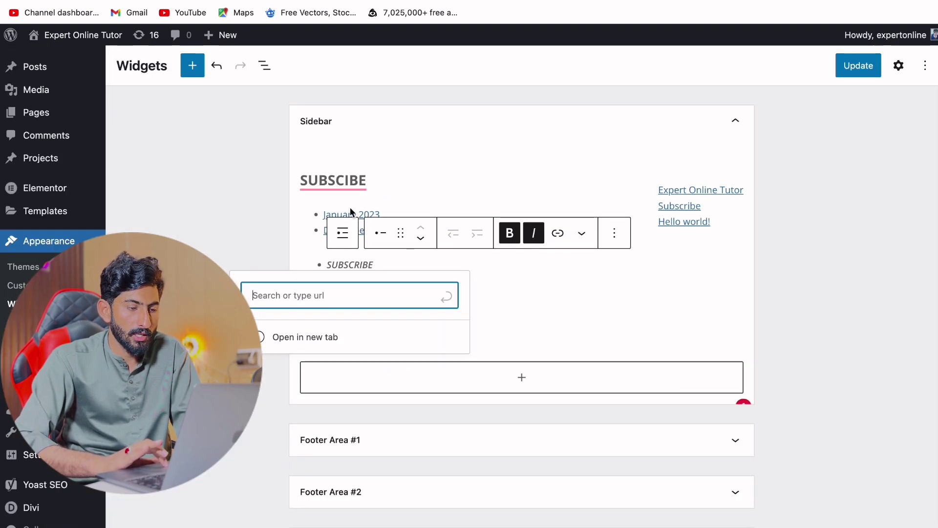
text(https://dev-expertonline.pantheonsite.io/#:~:text=Search-,Expert%20Online%20Tutor,-An%20expert%20online)
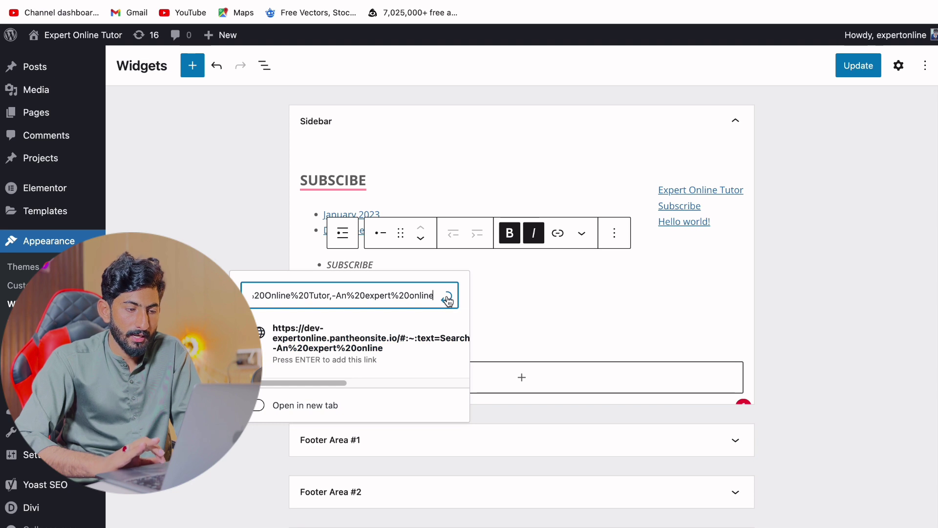
click(444, 298)
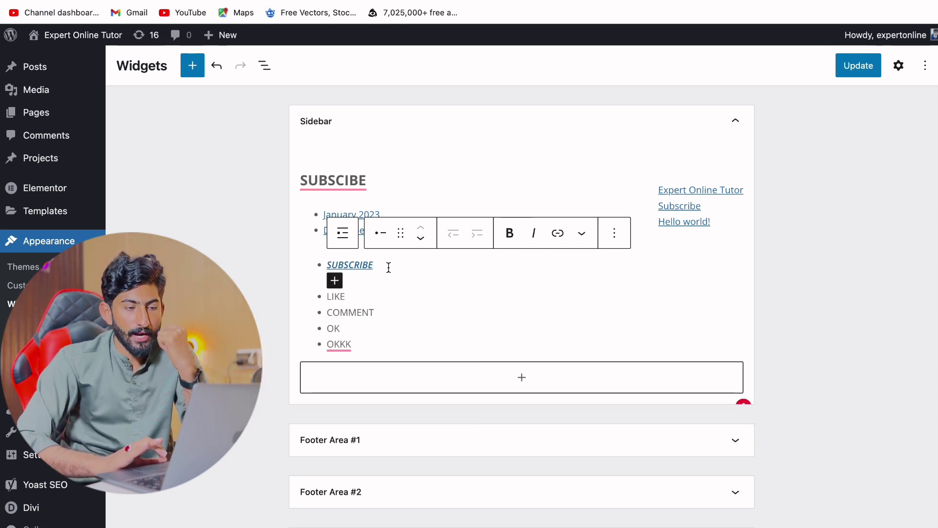
- Try to make the SUBSCRIBE item's link open in a new tab and save the widgets
click(559, 234)
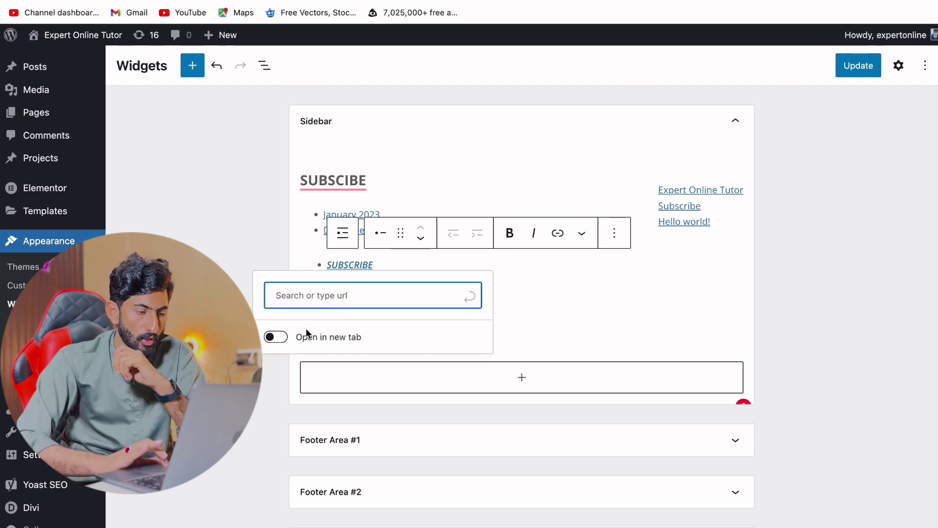
click(274, 342)
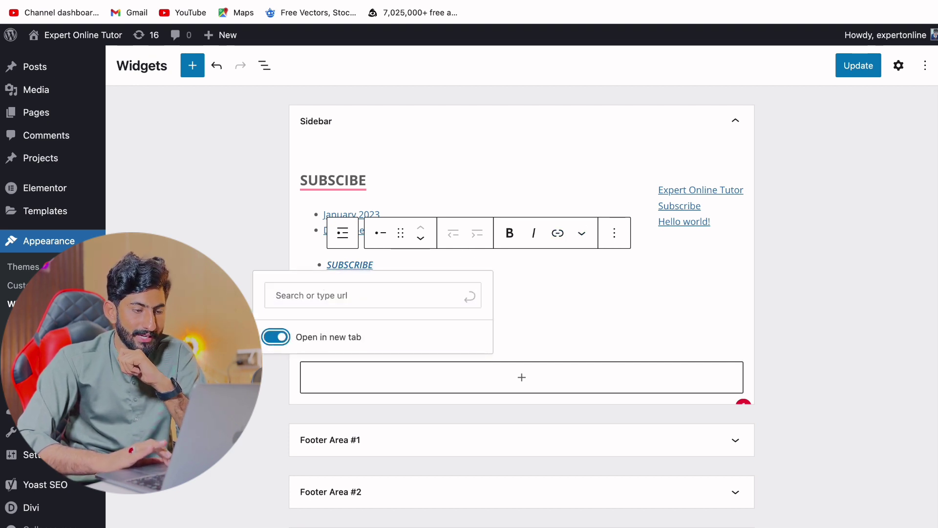
click(694, 169)
click(851, 70)
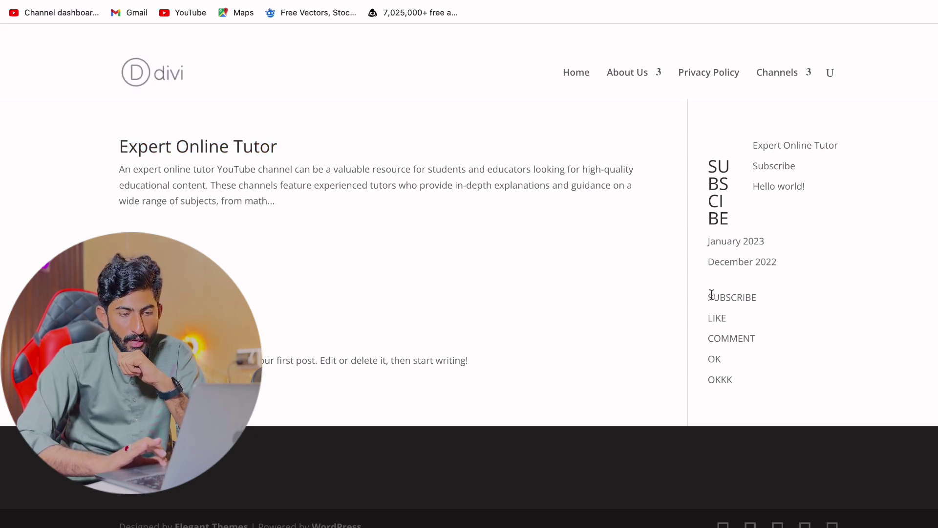
- Check the sidebar list on the live site, then return to the widgets editor
click(53, 1)
click(74, 1)
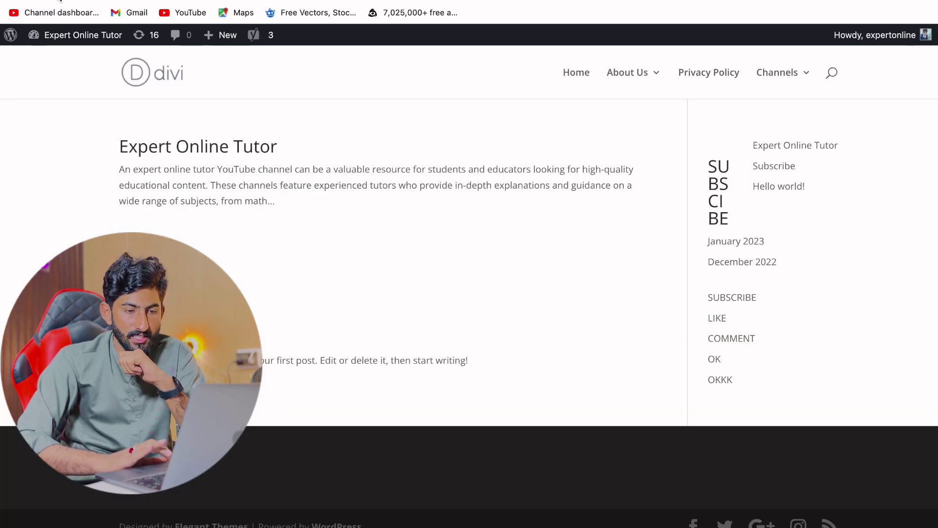
click(59, 0)
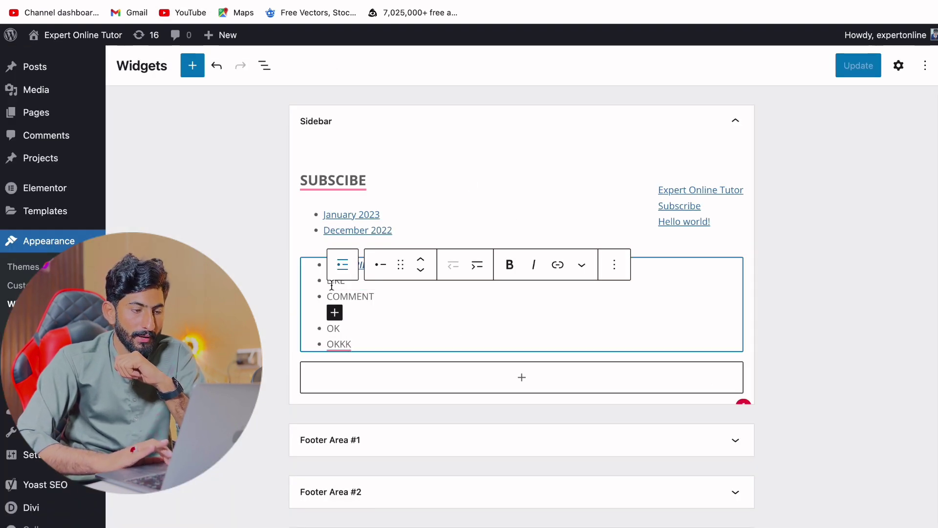
- Set the existing SUBSCRIBE link to open in a new tab and save the widgets
click(374, 264)
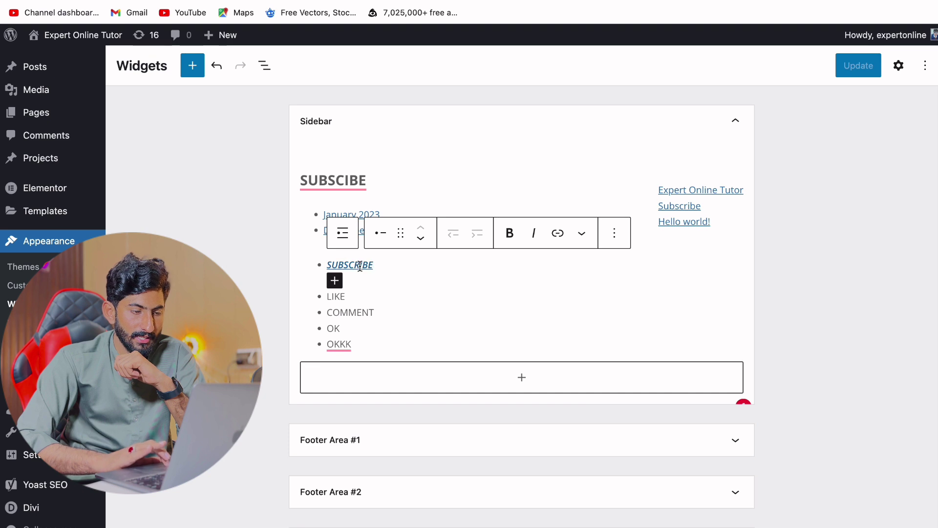
click(360, 265)
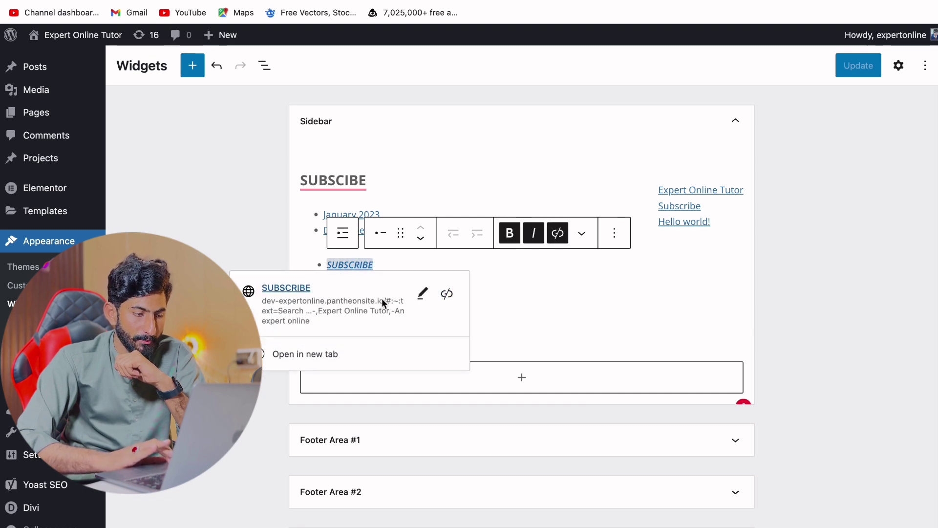
click(254, 354)
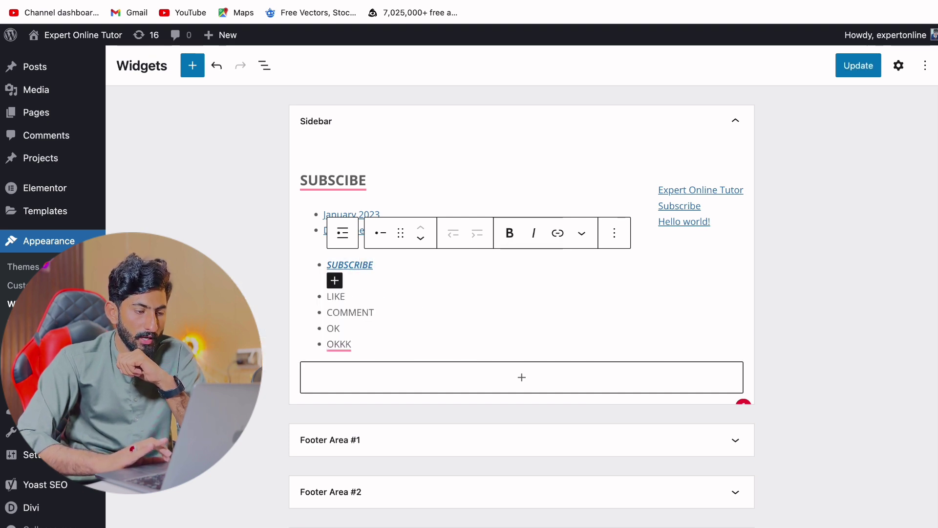
click(354, 265)
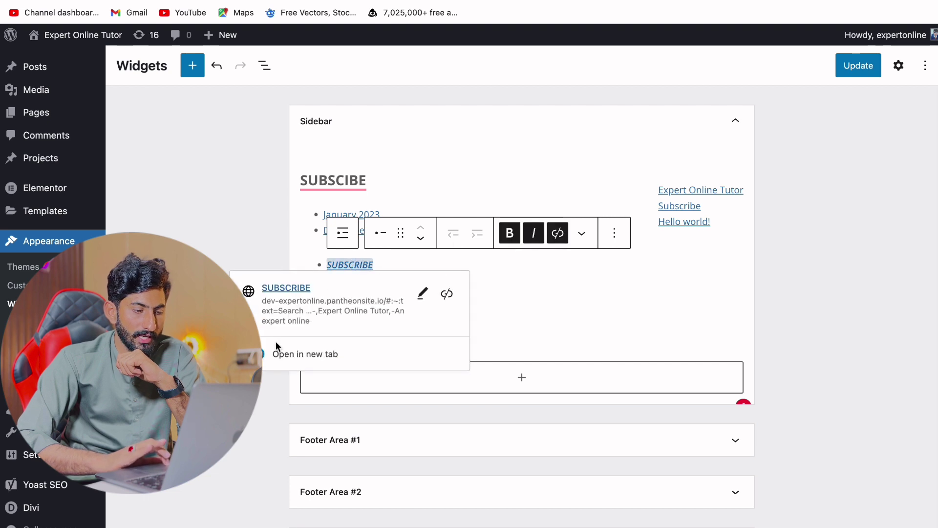
click(569, 265)
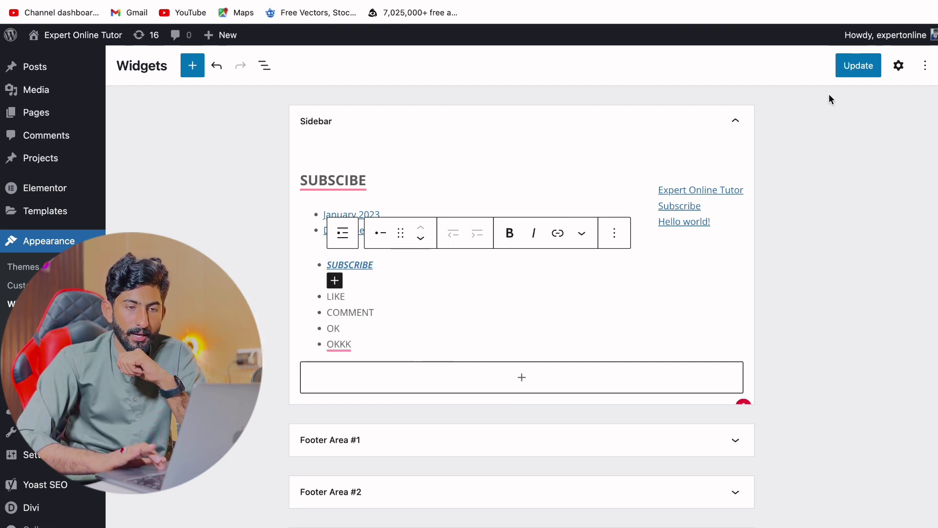
click(589, 239)
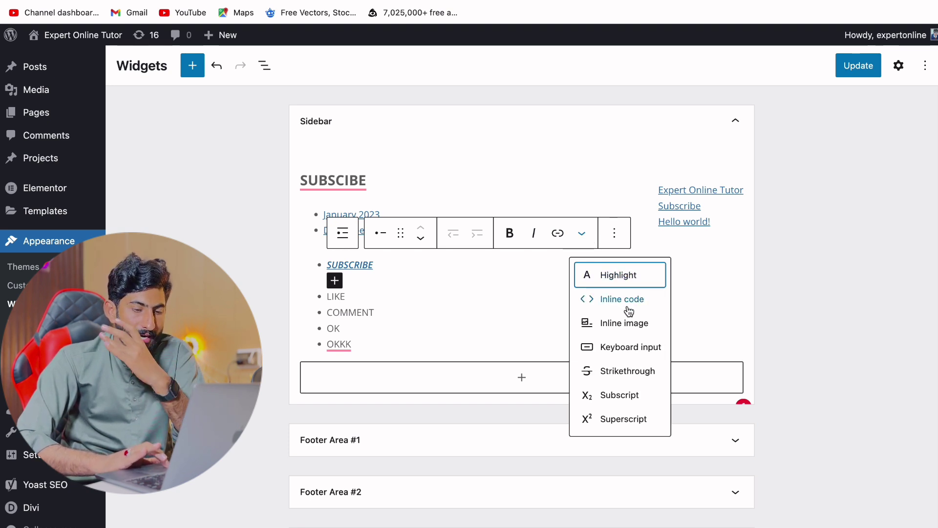
click(544, 312)
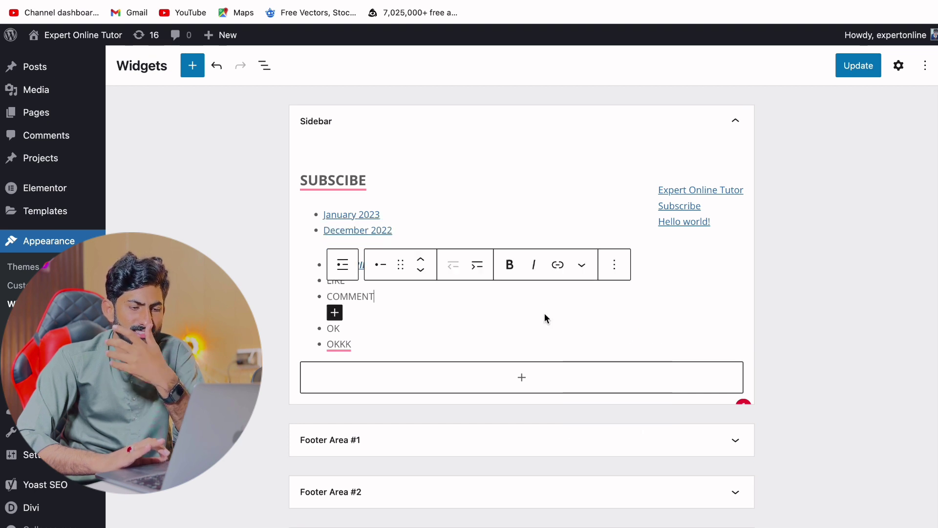
click(860, 69)
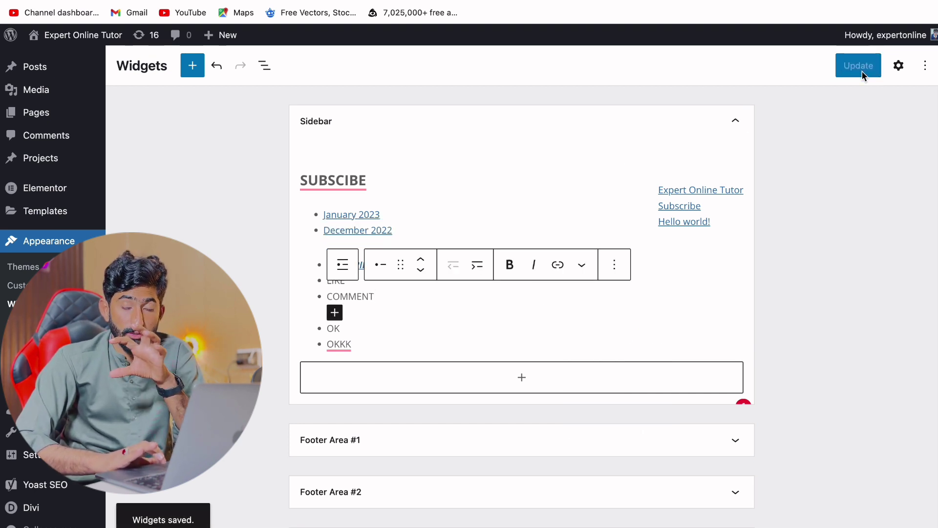
- Reload the live site and test the Expert Online Tutor and SUBSCRIBE links, then return to the widgets editor
click(495, 340)
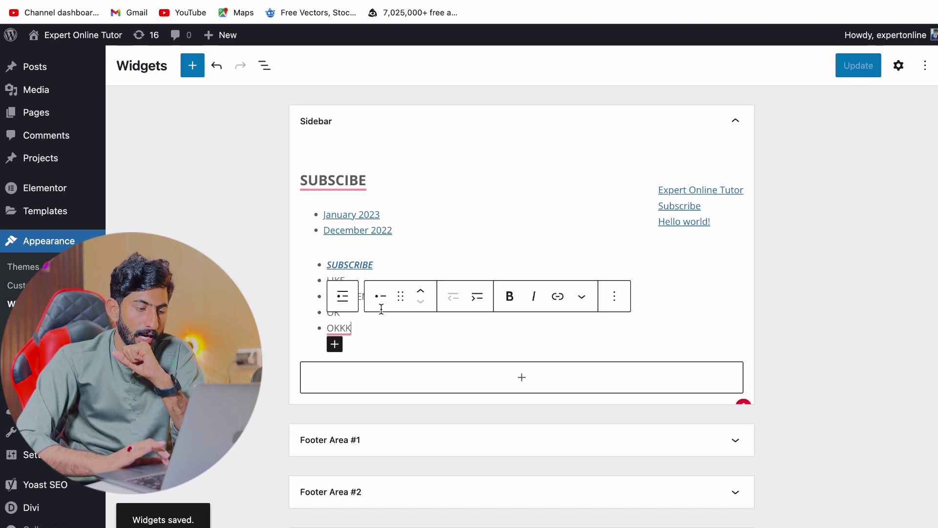
click(147, 1)
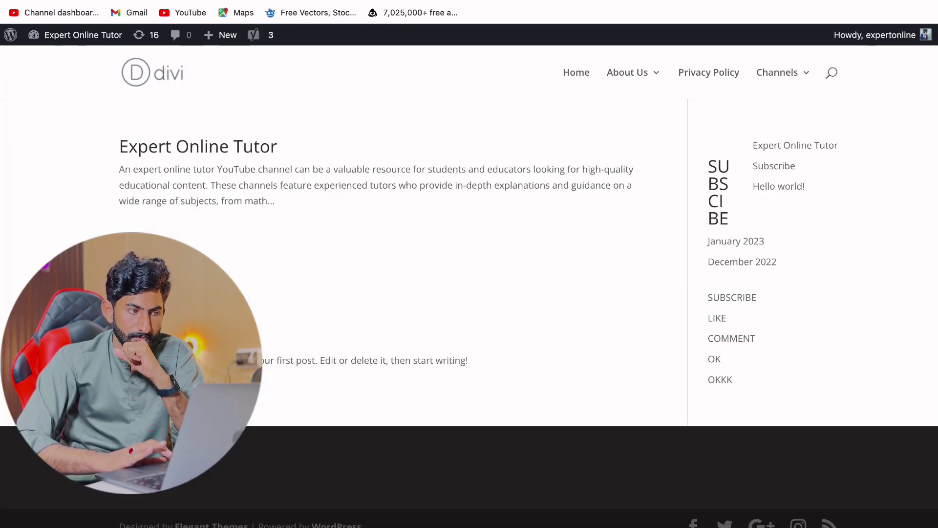
key(ctrl+r)
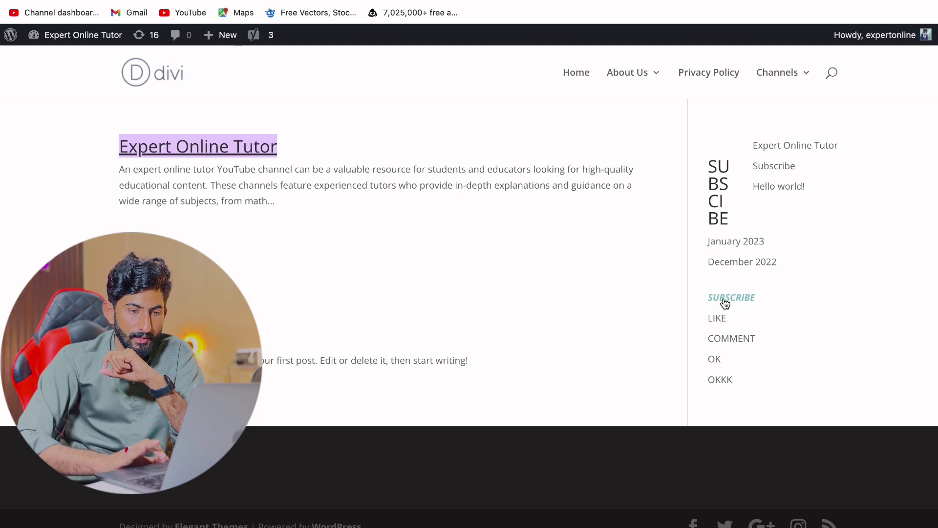
click(245, 148)
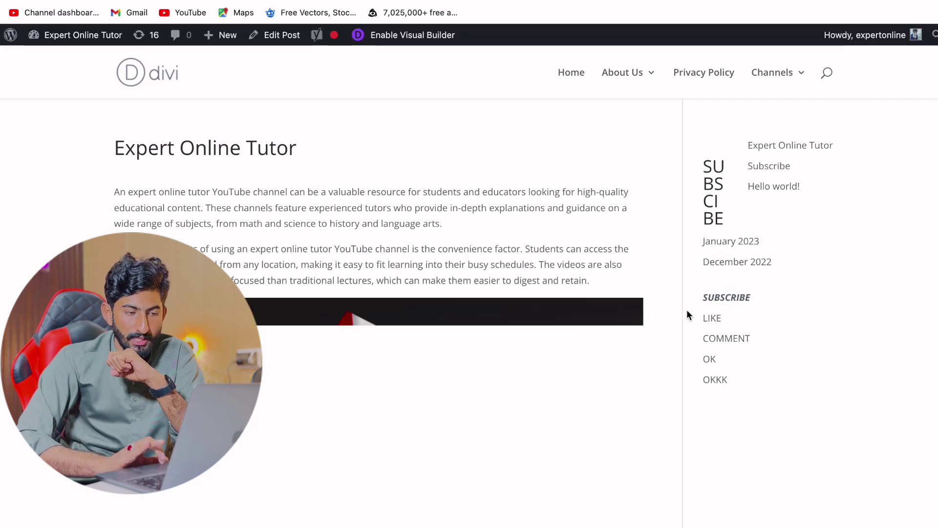
click(738, 300)
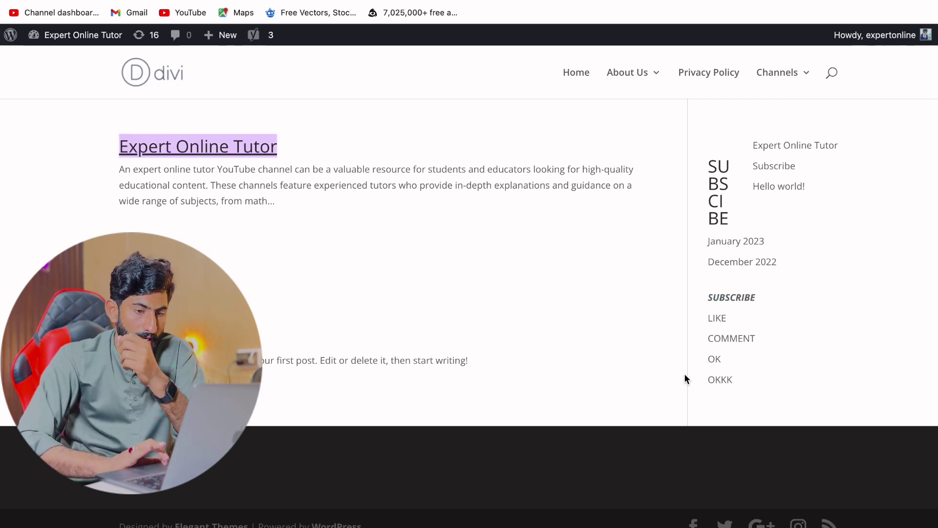
key(ctrl+shift+Tab)
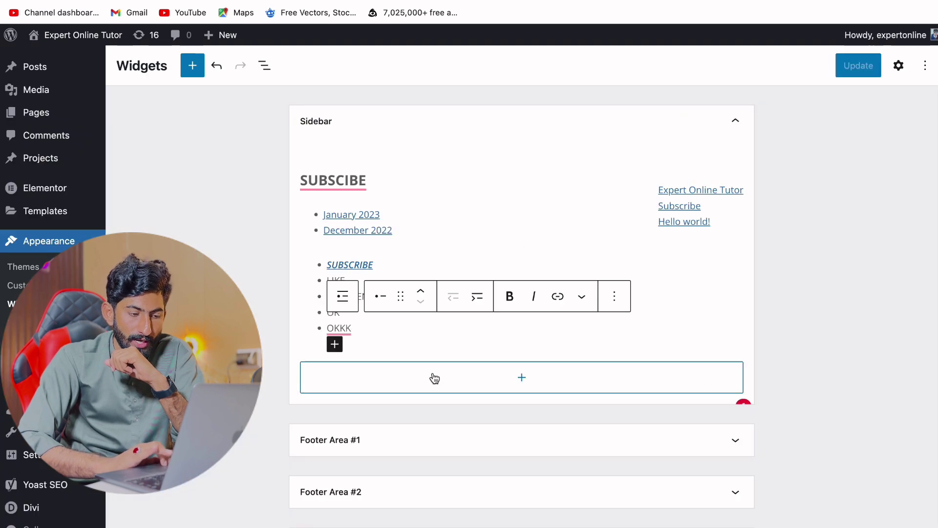
- Add a Buttons block from the Design blocks at the end of the Sidebar, below the OKKK list item
scroll(434, 379, down, 1)
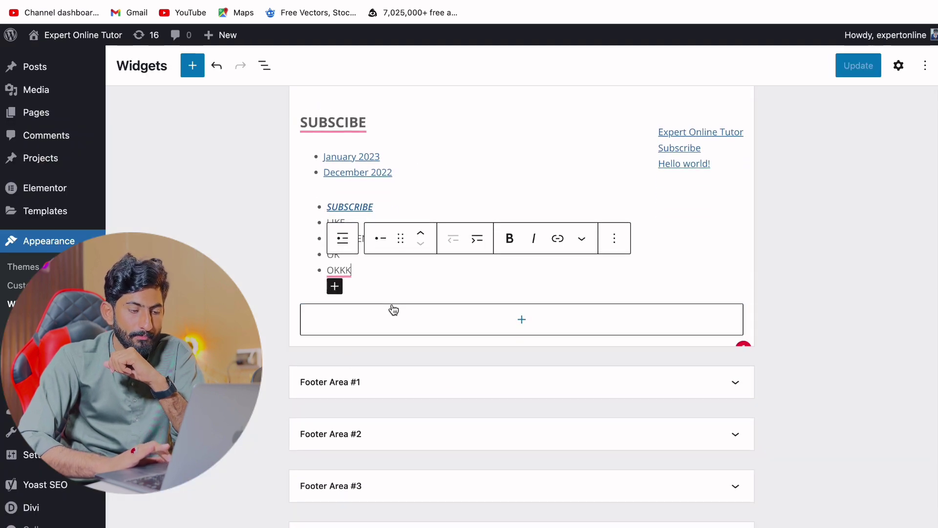
click(521, 323)
click(499, 280)
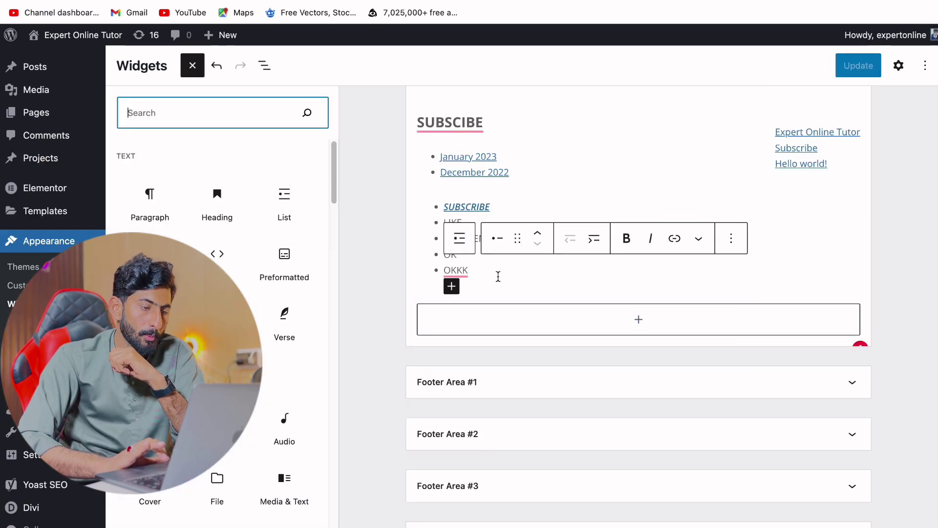
scroll(267, 303, down, 1)
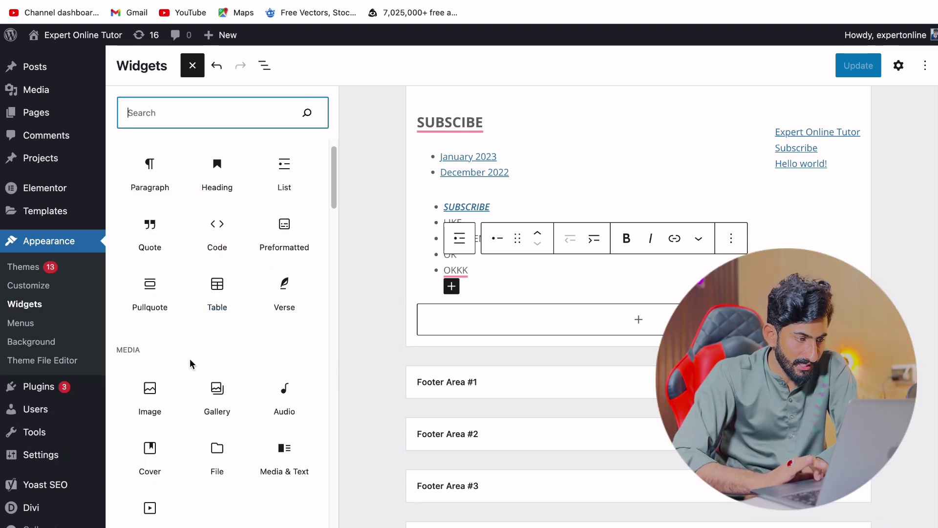
scroll(147, 347, down, 3)
scroll(155, 252, down, 5)
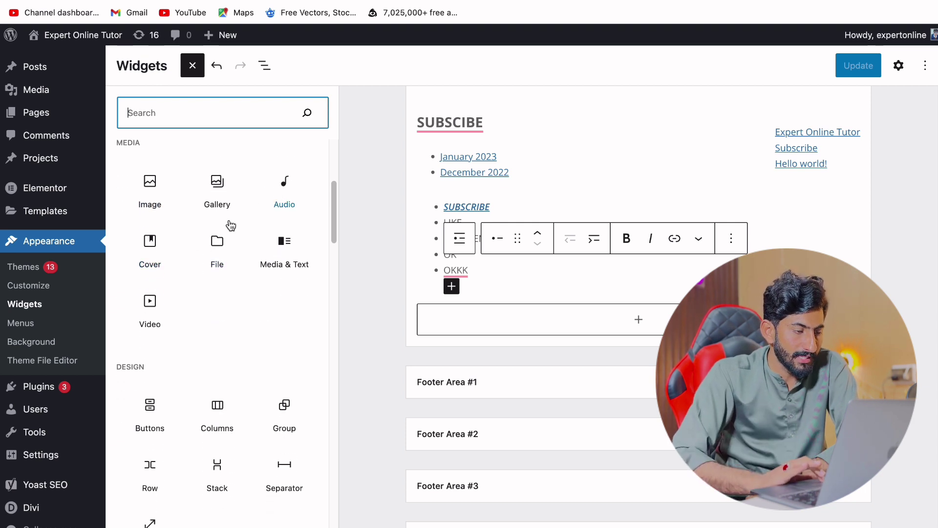
scroll(195, 259, down, 1)
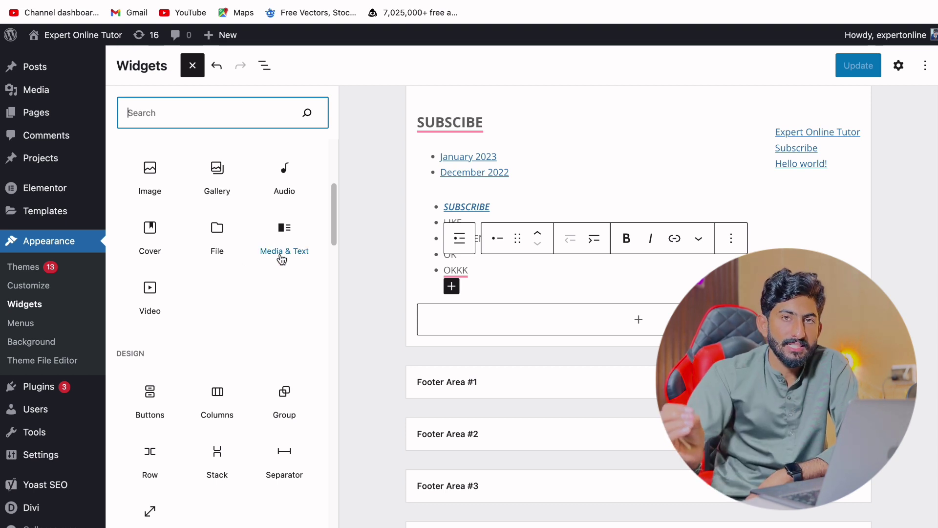
scroll(189, 326, down, 3)
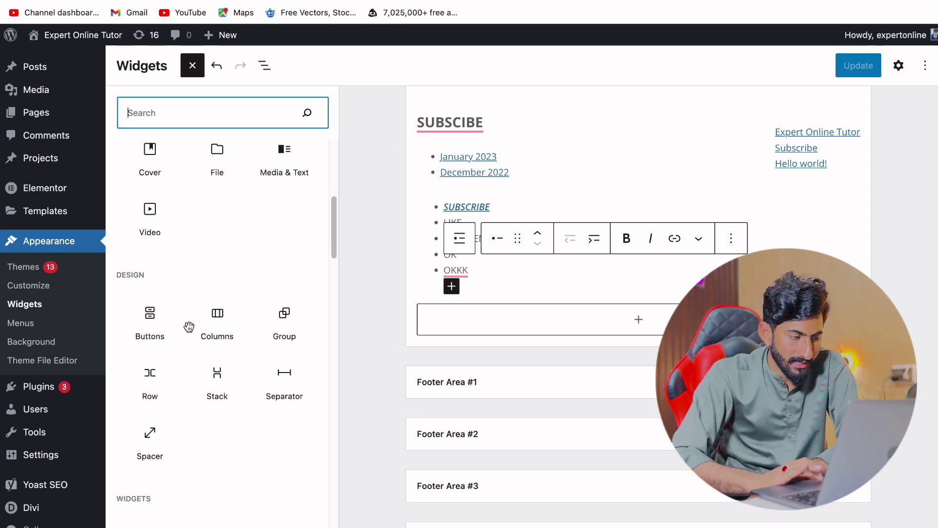
scroll(163, 250, down, 3)
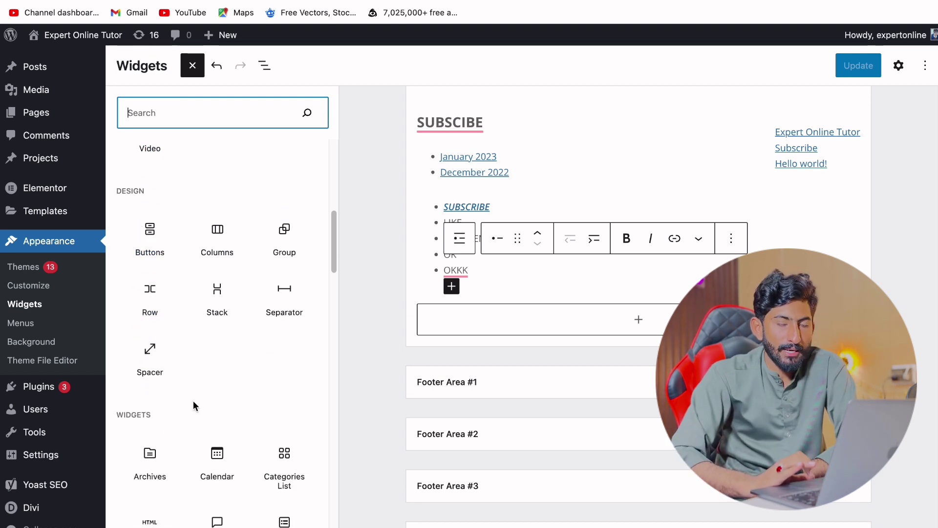
click(151, 259)
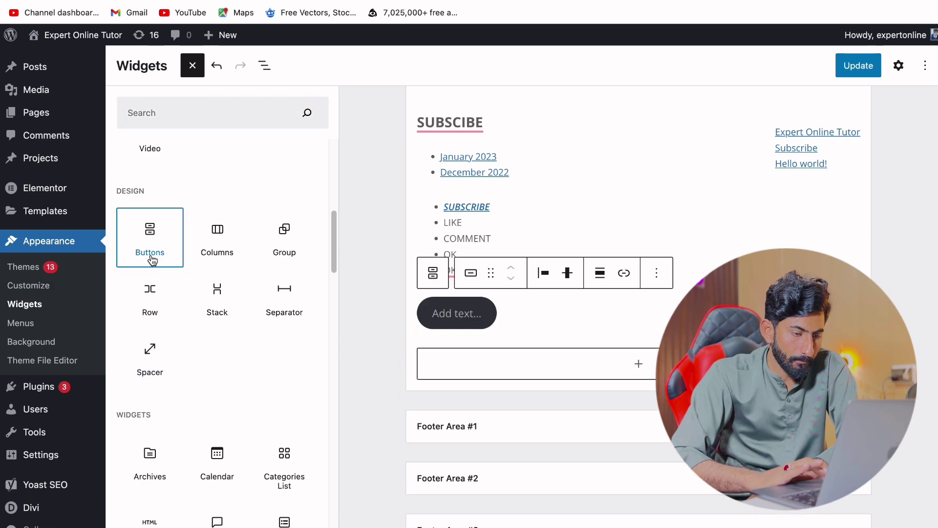
- Label the new button SUBSCRIBE and turn on bold formatting for its text
click(464, 315)
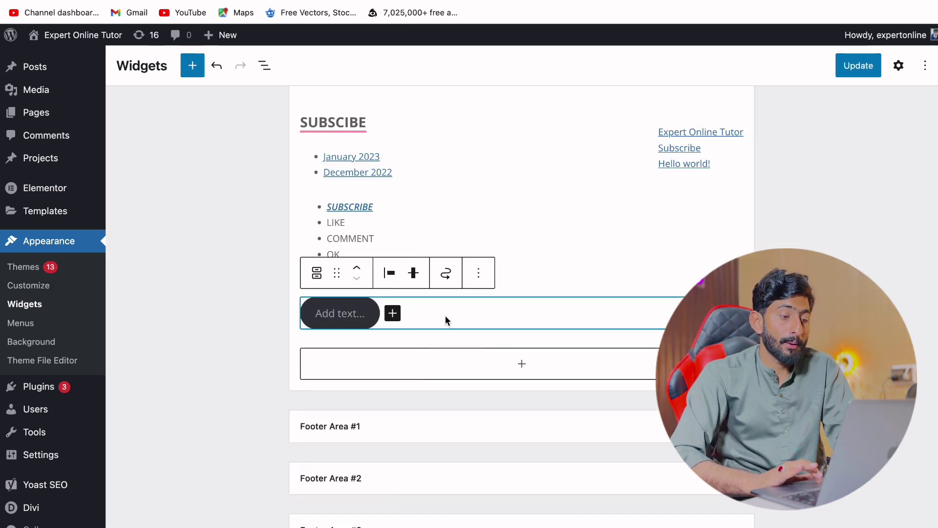
click(355, 315)
text(SUB)
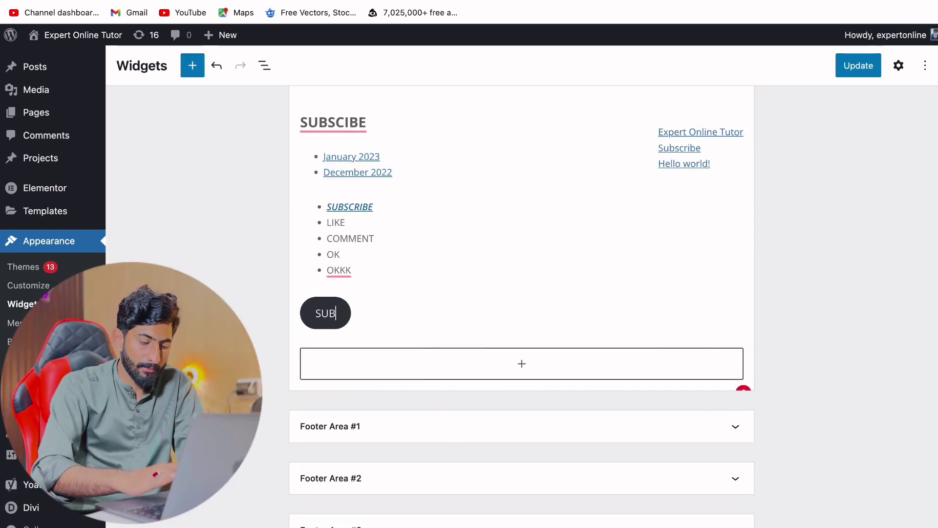
text(SCRIBE)
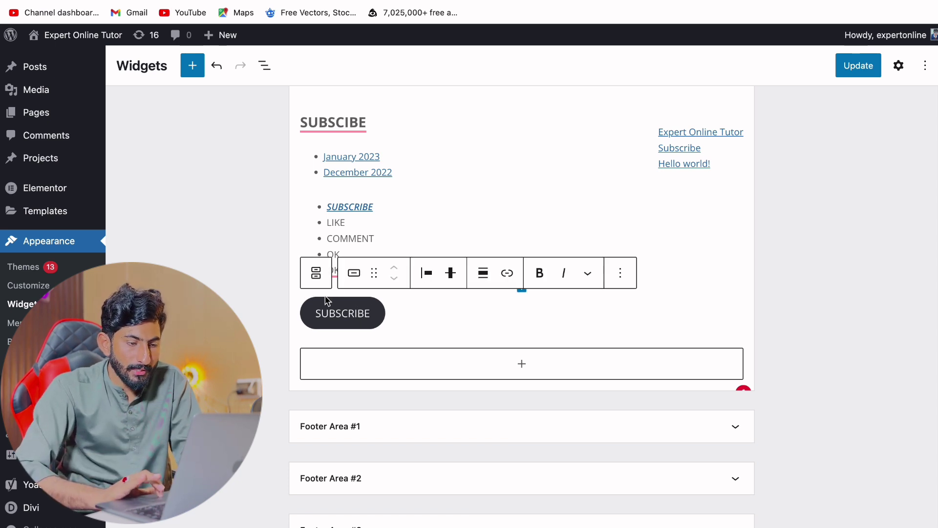
click(538, 273)
- Link the SUBSCRIBE button to the copied Expert Online Tutor site URL
click(508, 273)
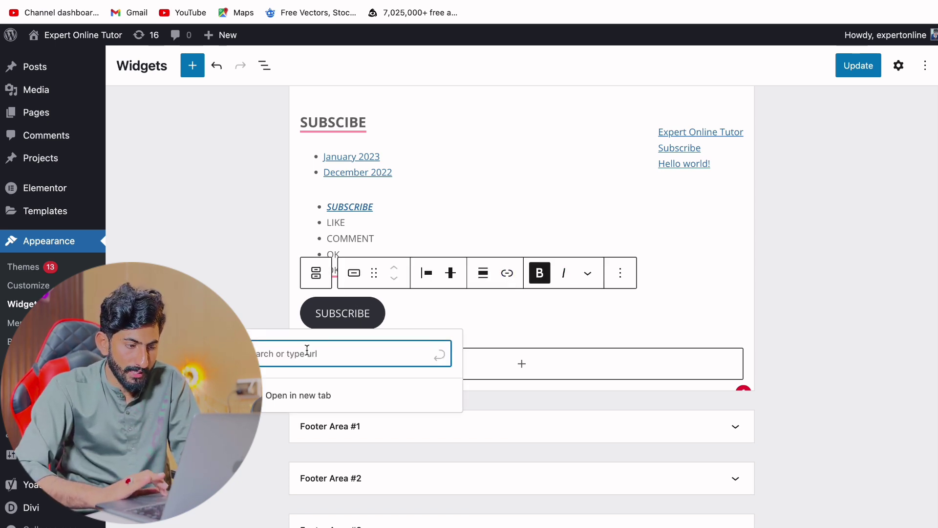
text(https://dev-expertonline.pantheonsite.io/#:~:text=Search,-Expert%20Online%20Tutor,-An%20expert%20online)
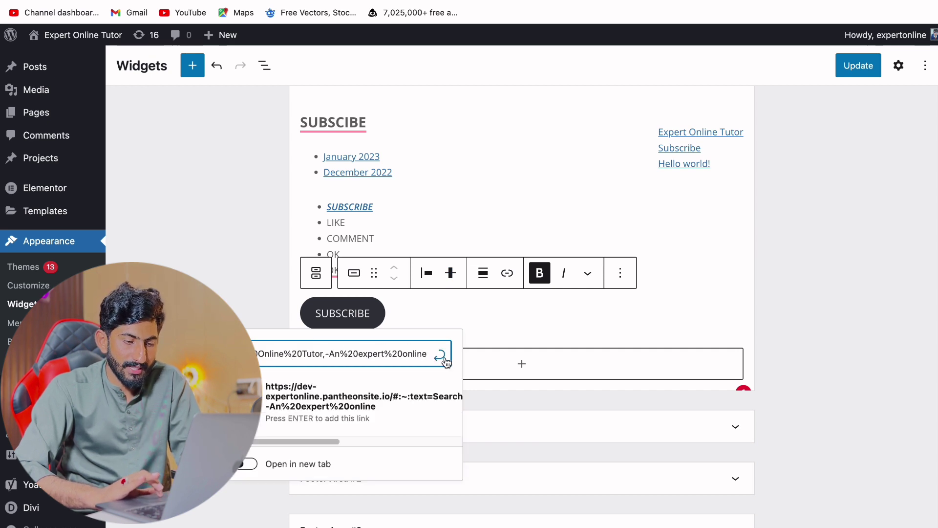
key(Return)
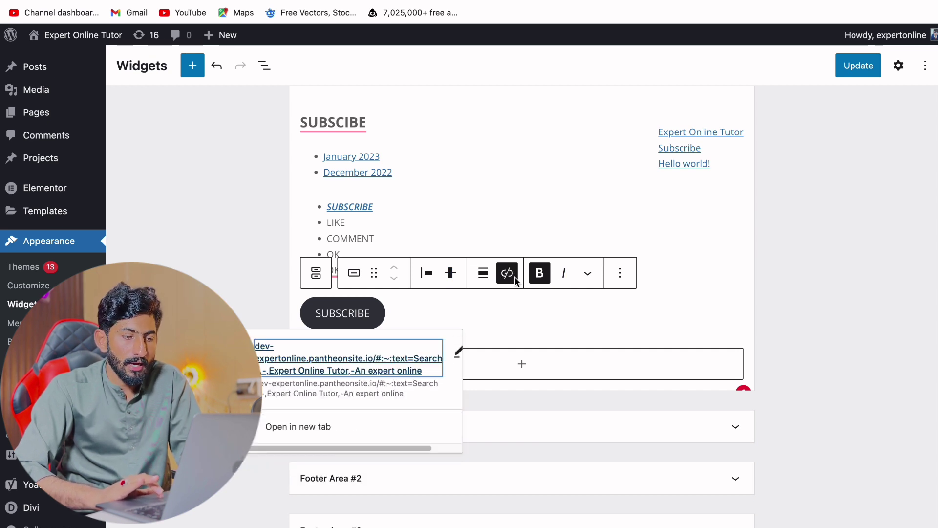
- Set the SUBSCRIBE button's vertical alignment to Align bottom
click(429, 280)
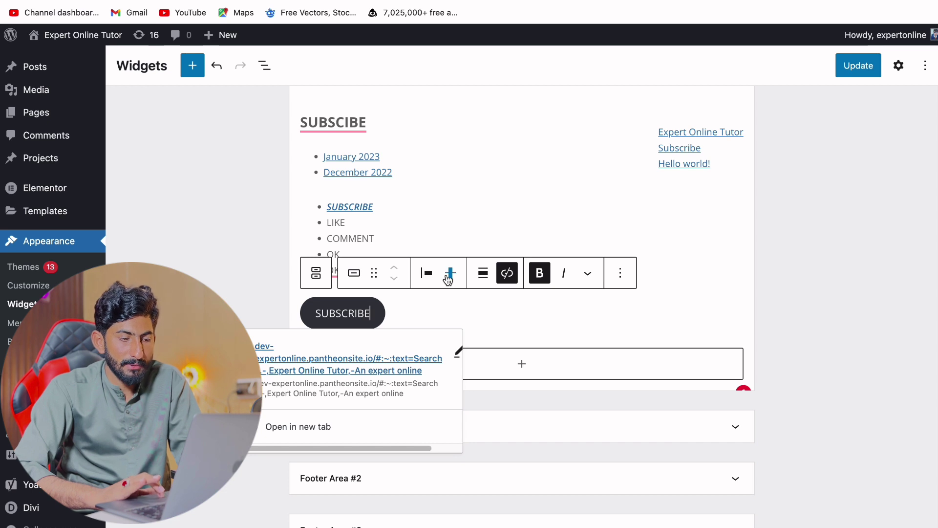
click(448, 278)
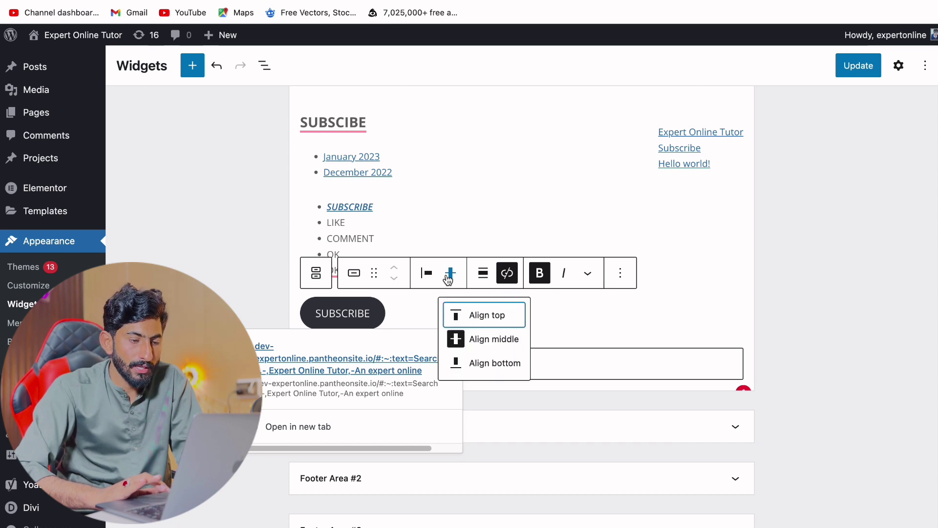
click(498, 342)
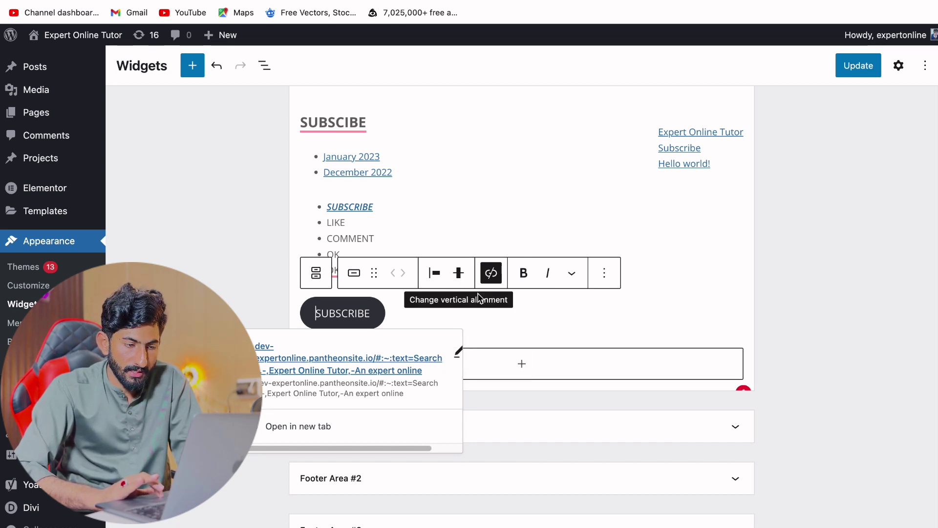
click(459, 275)
click(488, 364)
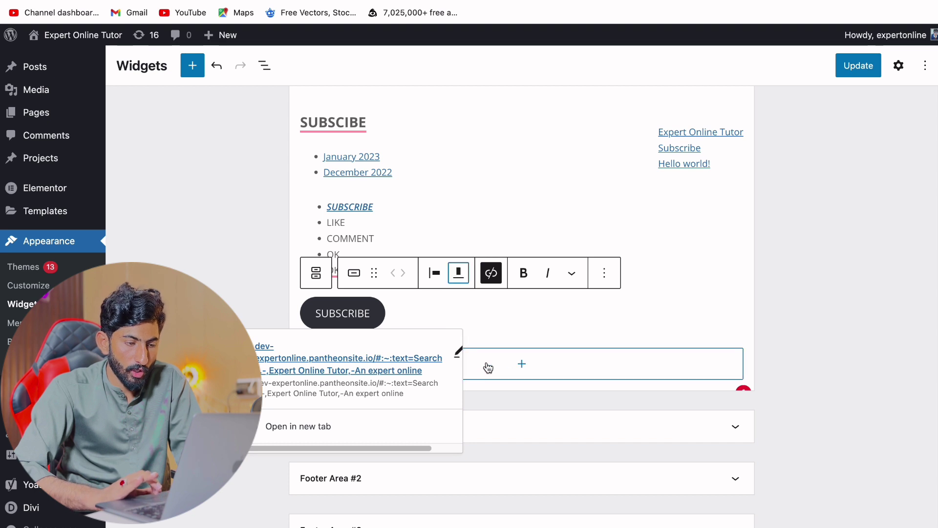
- Duplicate the linked SUBSCRIBE button so that two sit side by side
click(571, 276)
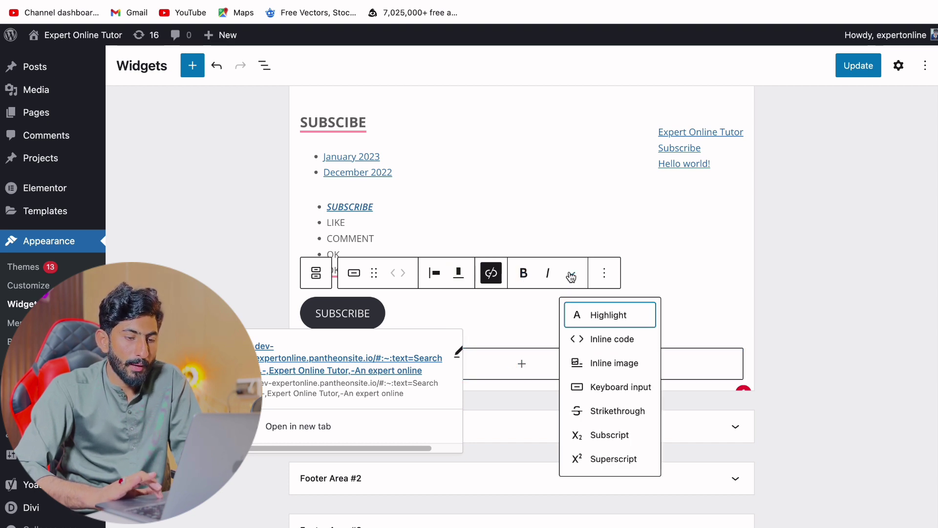
click(605, 277)
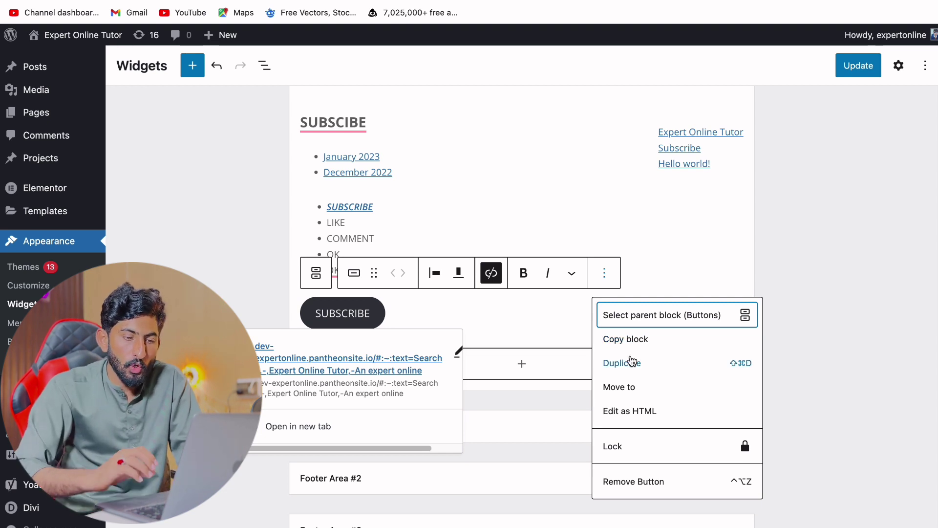
click(630, 361)
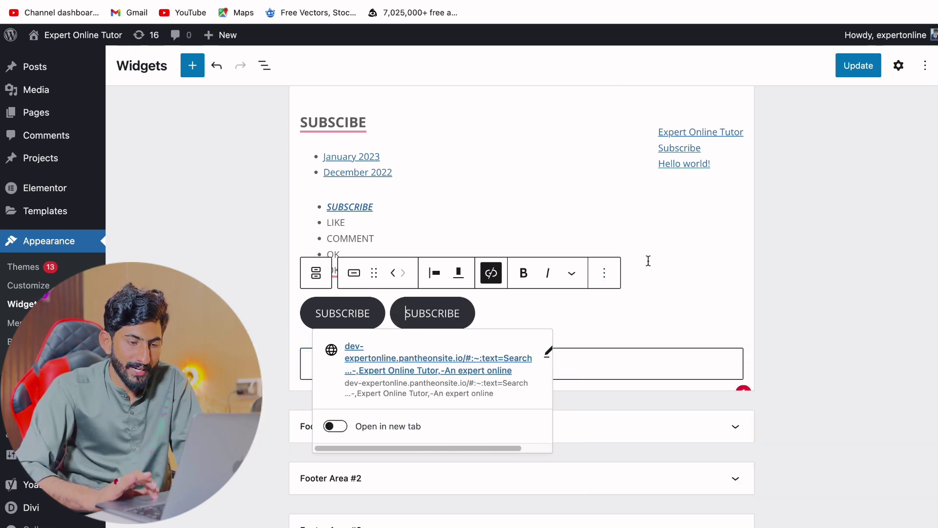
- Reposition the linked SUBSCRIBE list item between OK and OKKK, and add an empty nested item under COMMENT
click(605, 274)
click(628, 388)
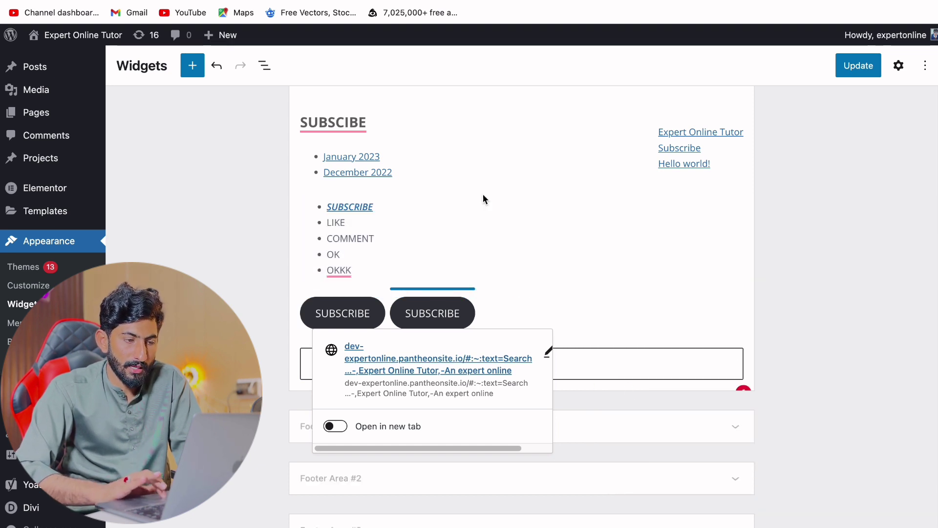
click(409, 216)
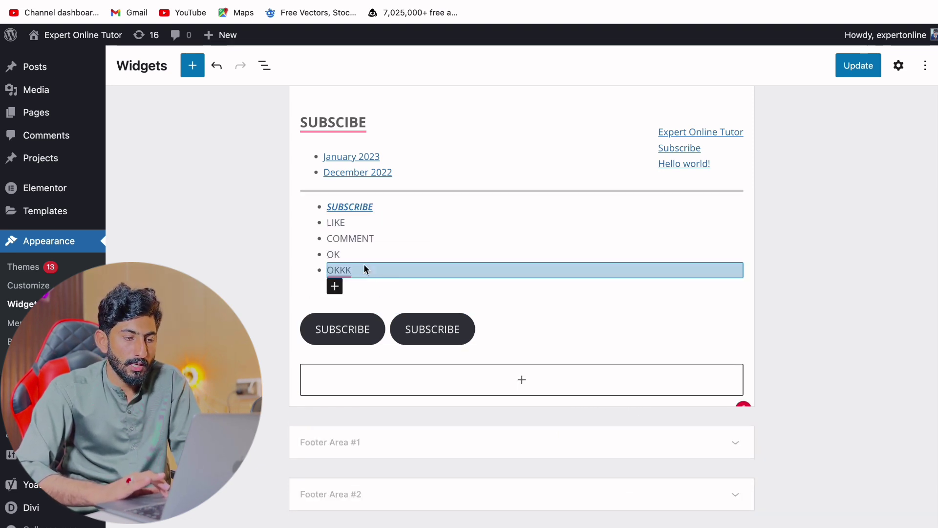
click(381, 238)
click(336, 256)
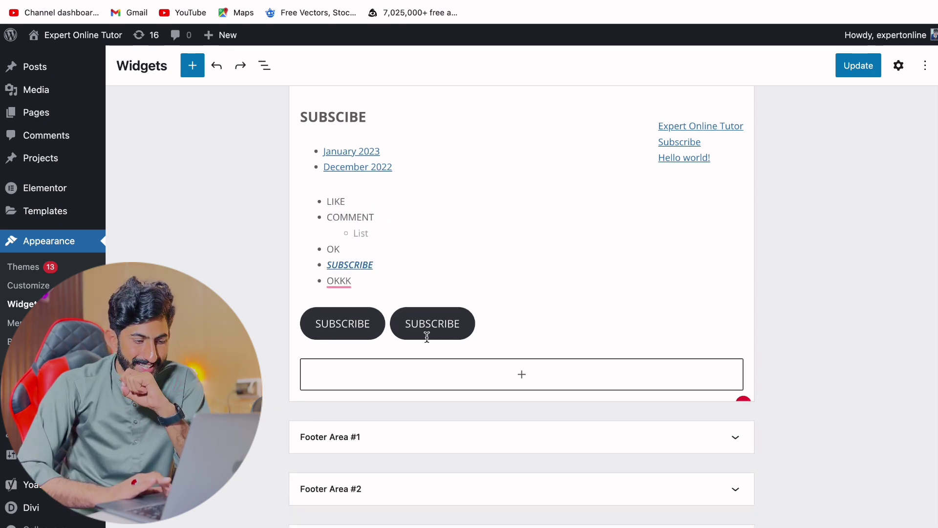
- Move the LIKE list item below COMMENT and back up to the start of the list
click(313, 332)
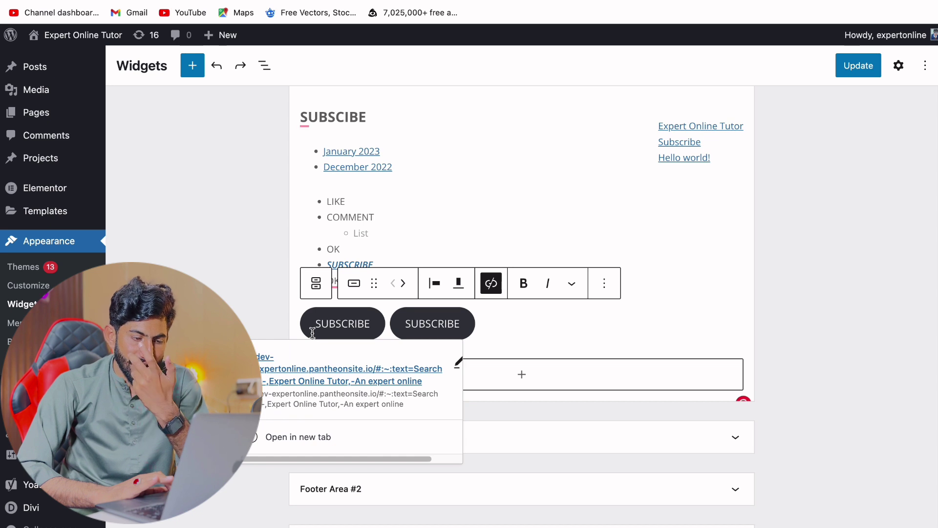
click(192, 260)
click(371, 196)
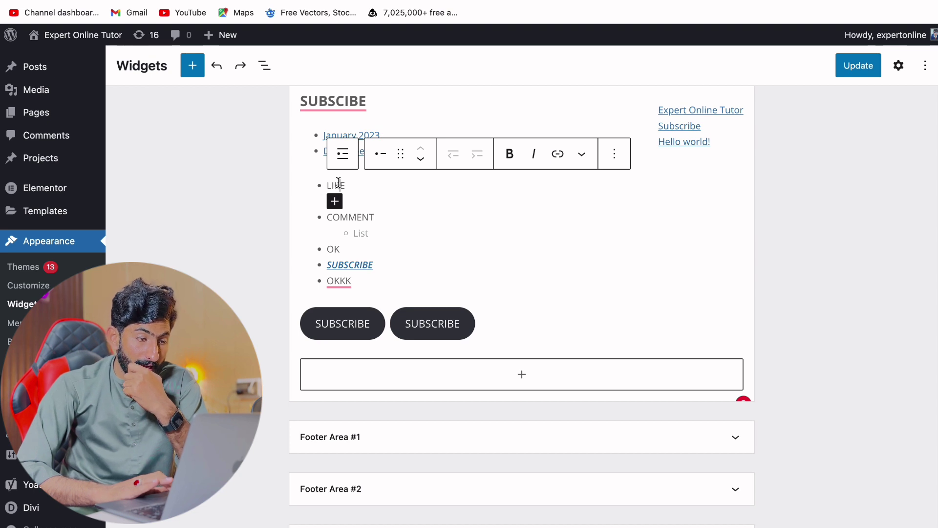
click(421, 161)
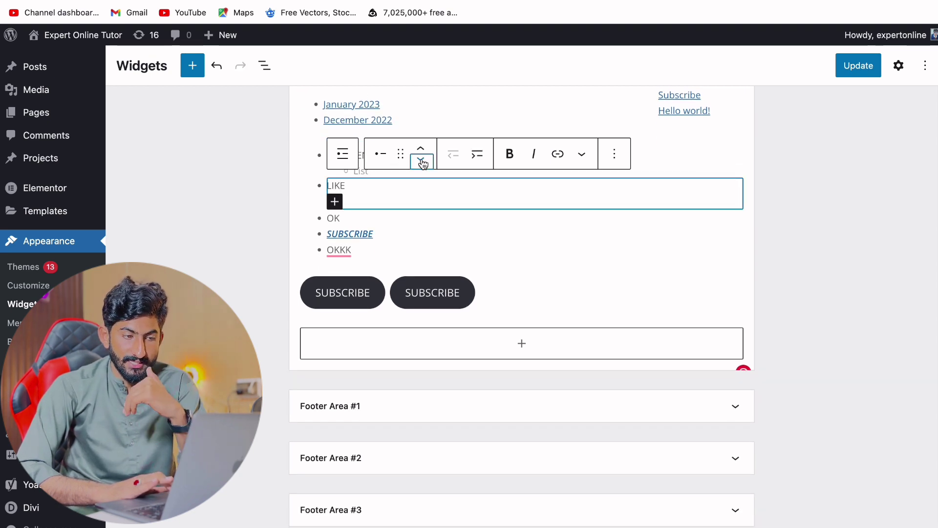
click(421, 149)
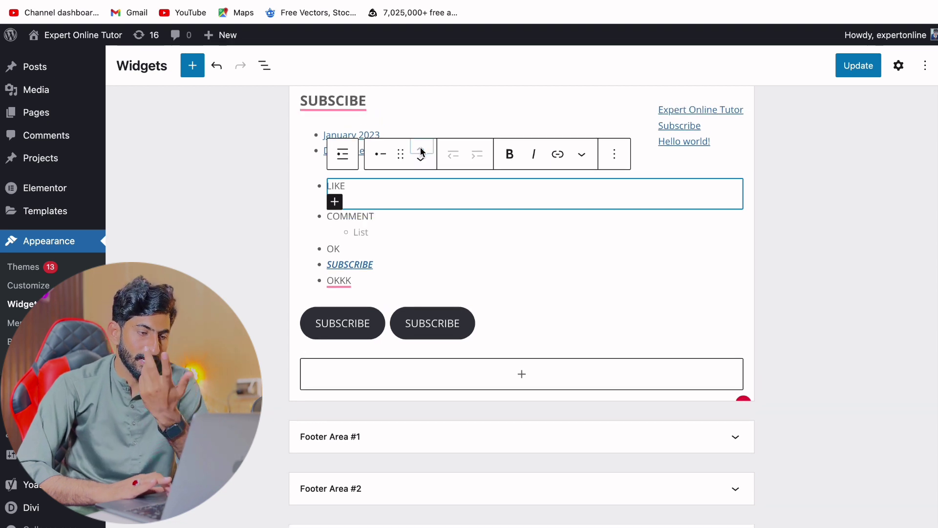
- Move the SUBSCIBE heading down in its group and back up above the archive links
click(336, 101)
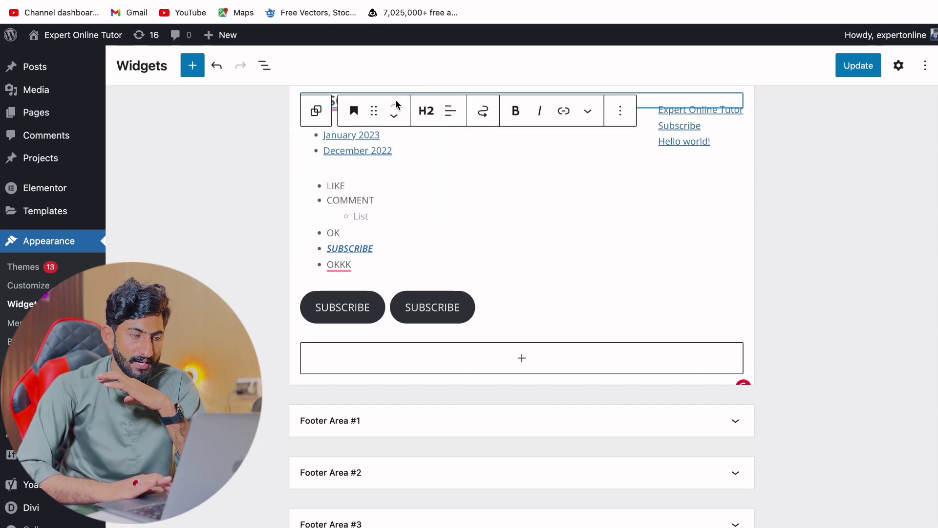
click(395, 117)
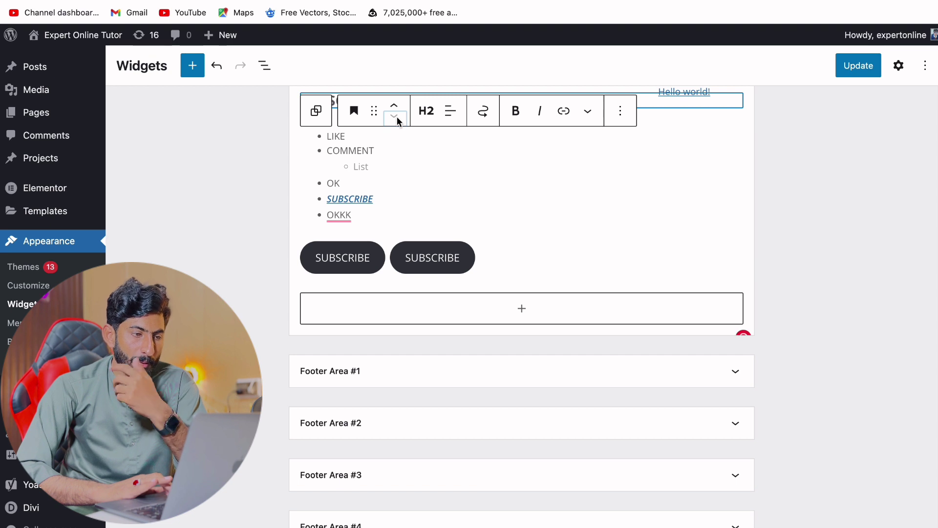
click(394, 107)
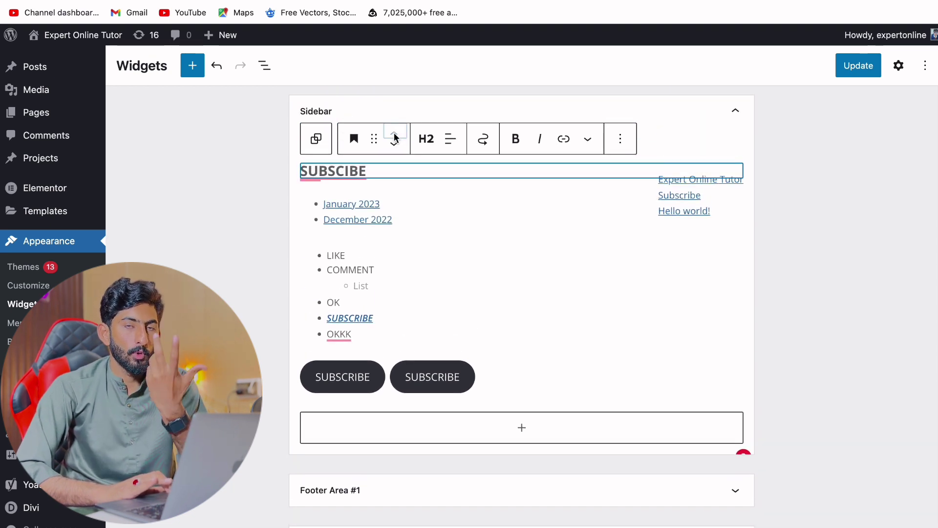
- Move the OK list item below the linked SUBSCRIBE item and save the widgets
click(242, 178)
click(361, 286)
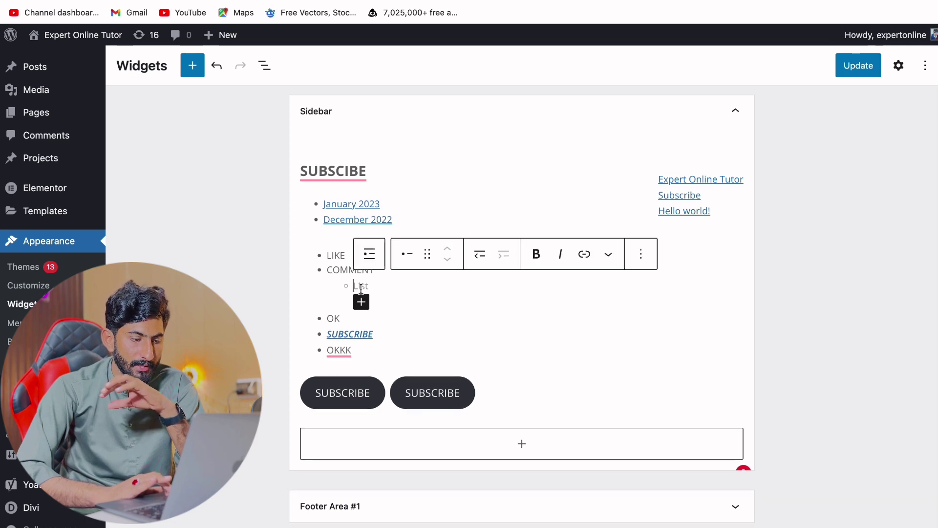
click(332, 319)
click(422, 276)
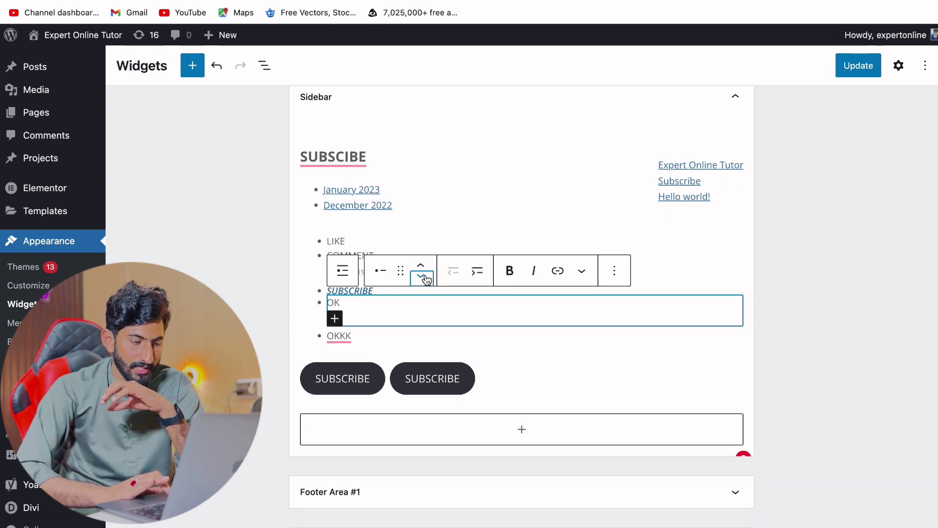
click(318, 377)
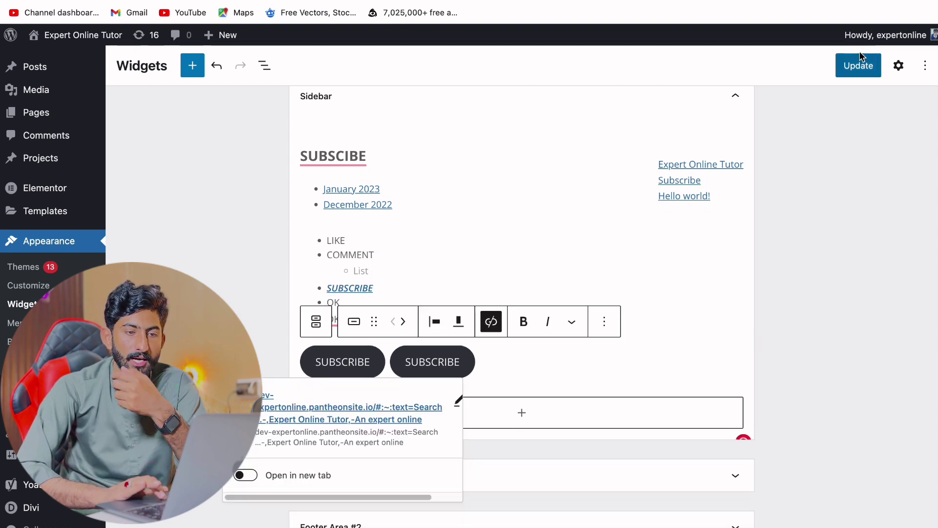
click(872, 61)
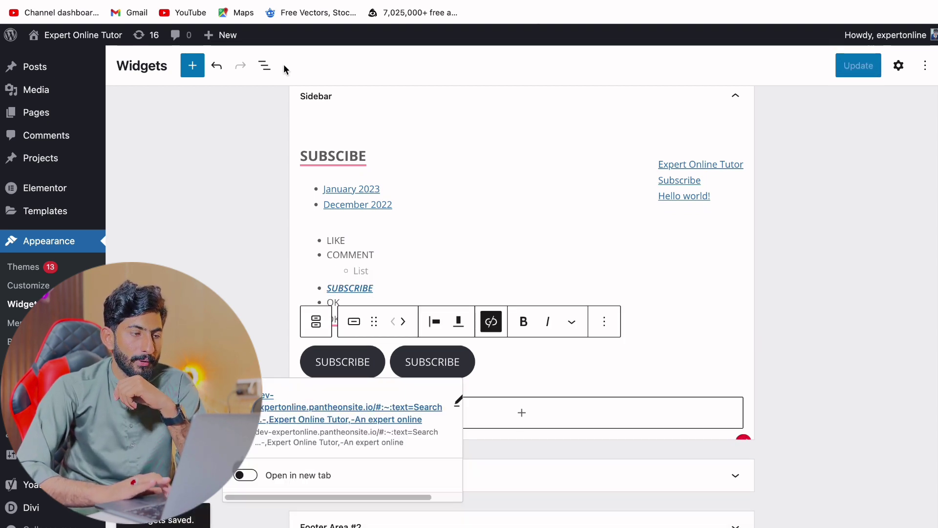
- Reload the live site to check the reordered list and buttons, and return to the widgets editor
click(57, 0)
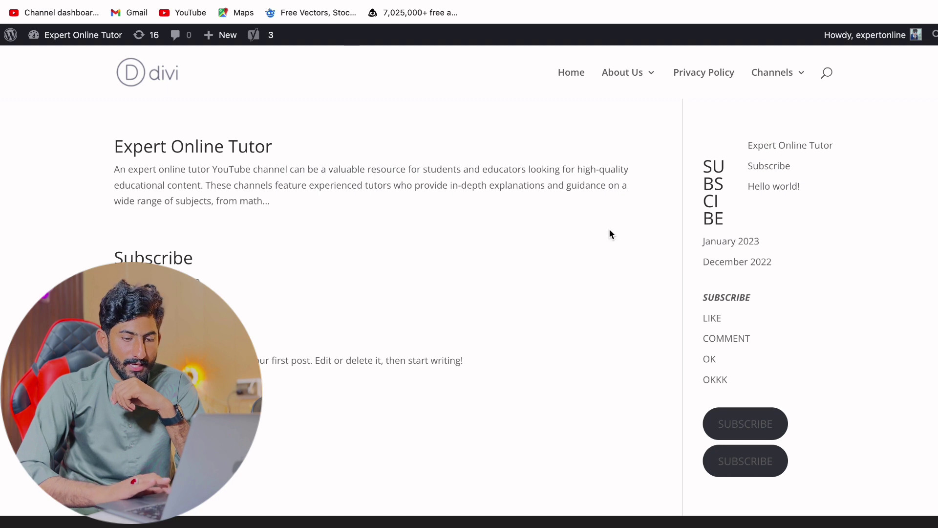
key(super+r)
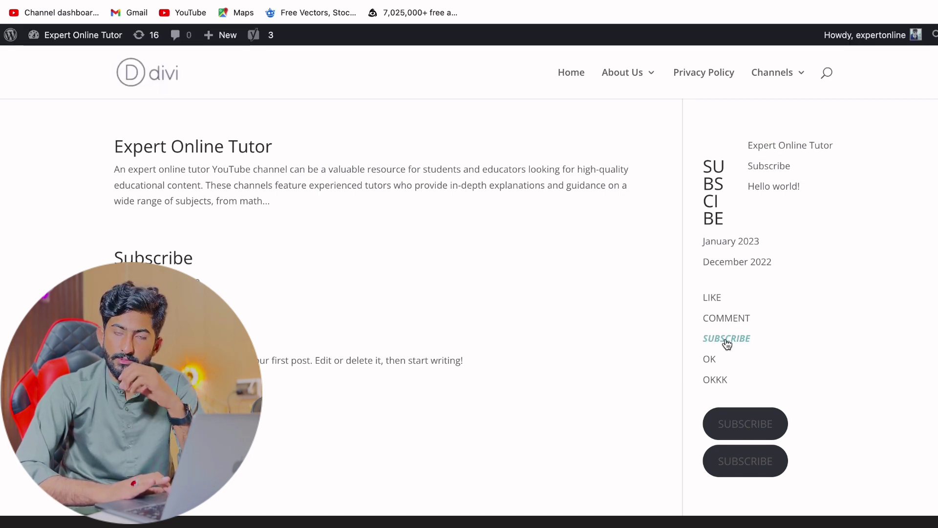
key(ctrl+shift+Tab)
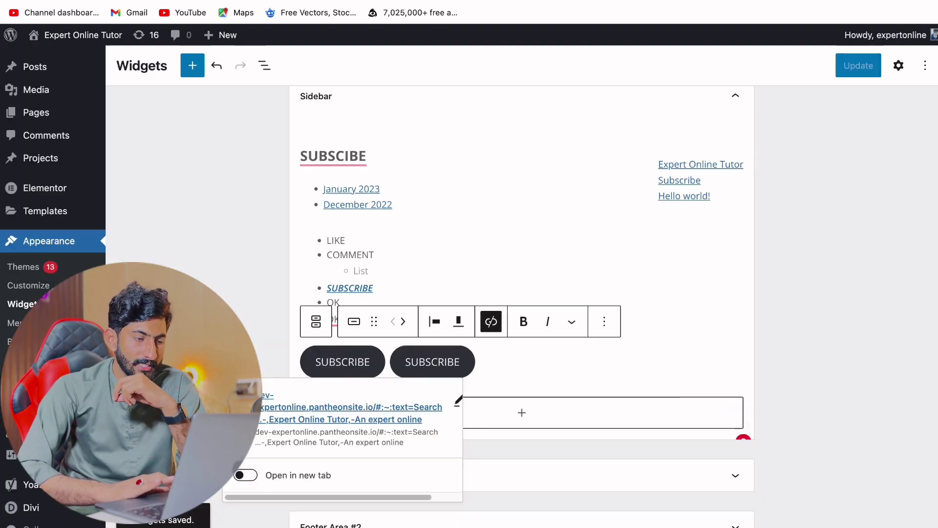
- Swap the two SUBSCRIBE buttons and move the linked SUBSCRIBE list item above COMMENT, saving the widgets
click(404, 322)
click(327, 283)
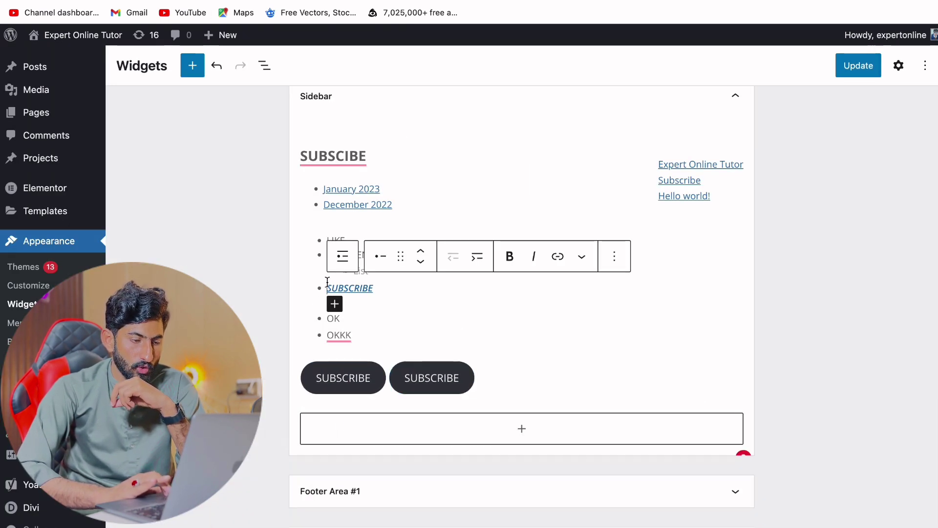
click(339, 287)
click(422, 251)
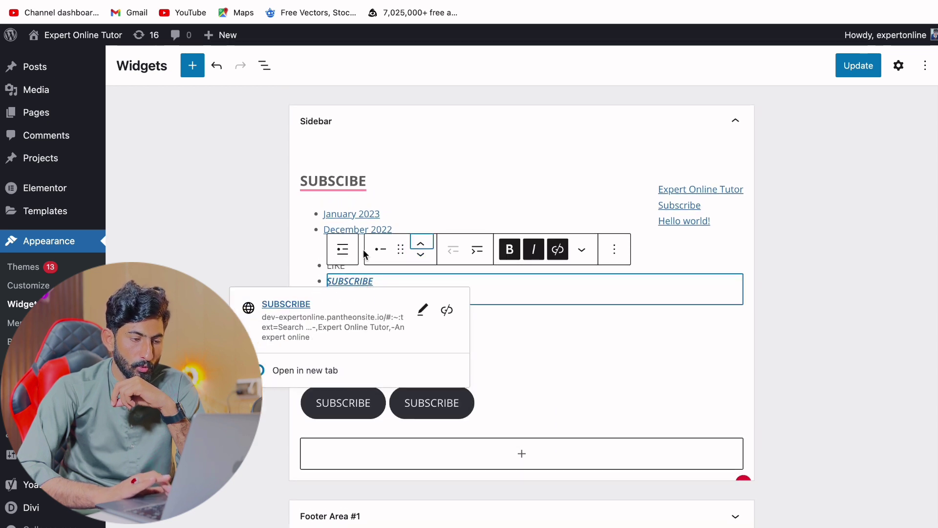
click(859, 65)
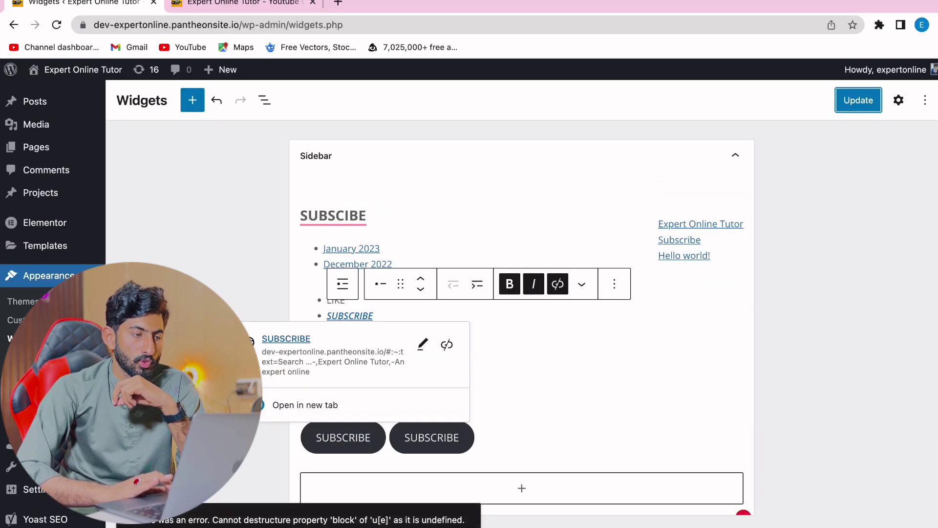
- Reload the live site to check the position of the SUBSCRIBE item in the sidebar list
click(247, 4)
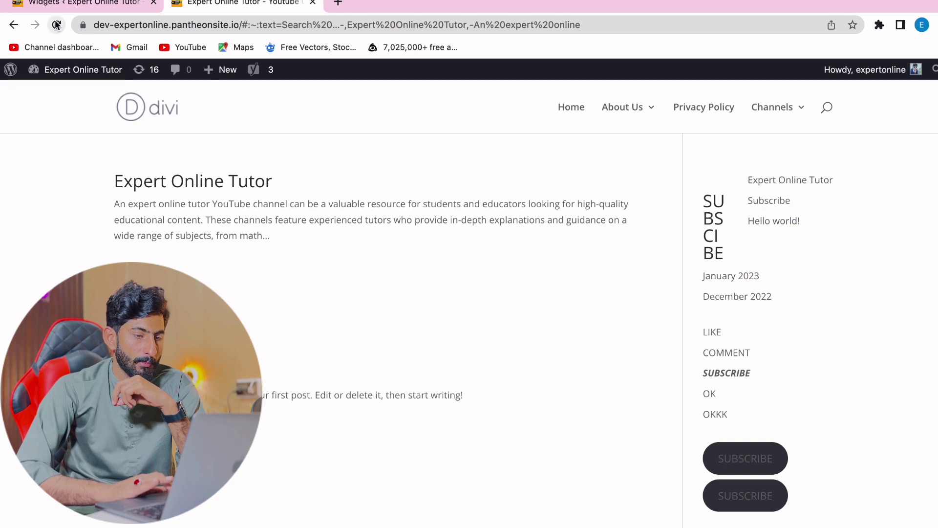
key(super+r)
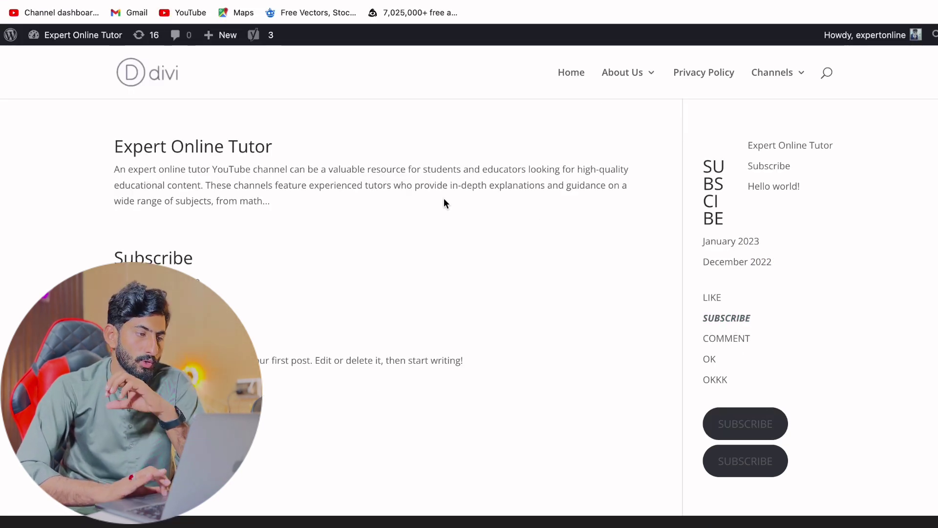
- Return to the widgets editor and add a Gallery block at the end of the Sidebar widget area
key(ctrl+shift+Tab)
click(513, 327)
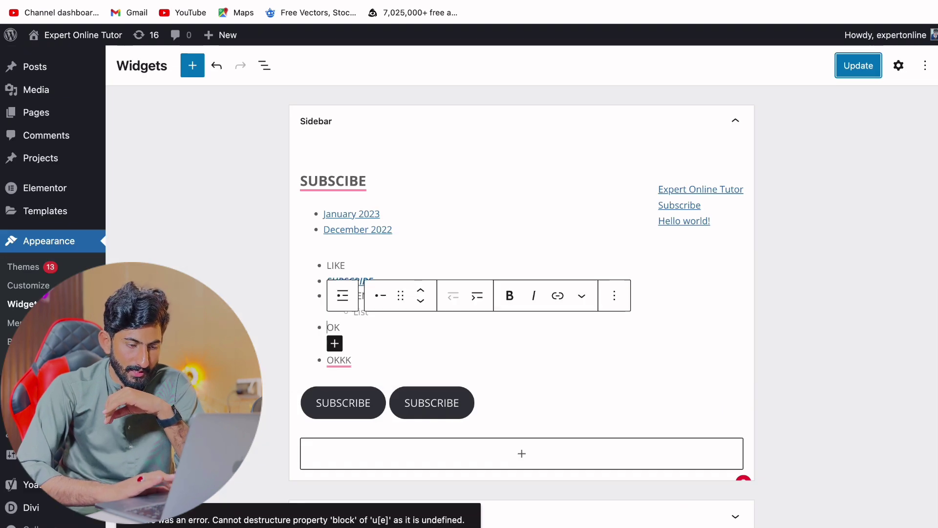
click(521, 454)
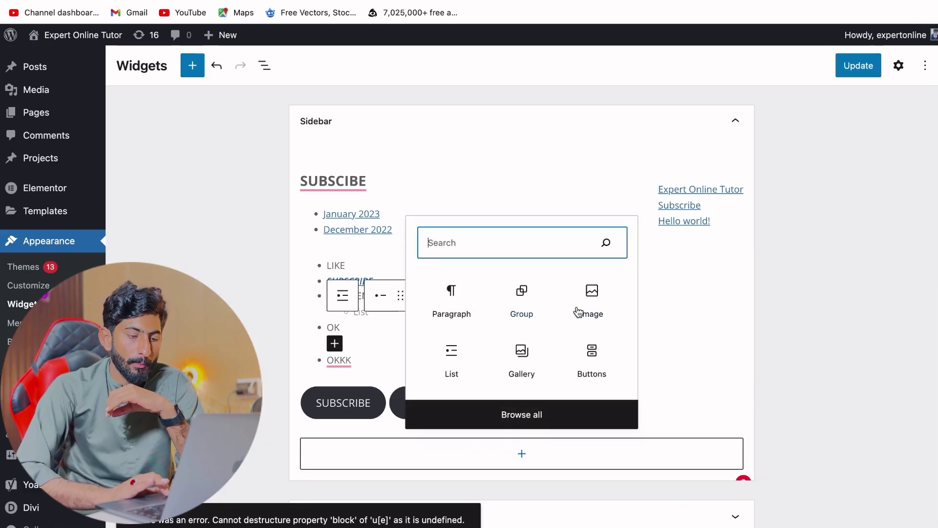
click(549, 403)
scroll(222, 322, down, 5)
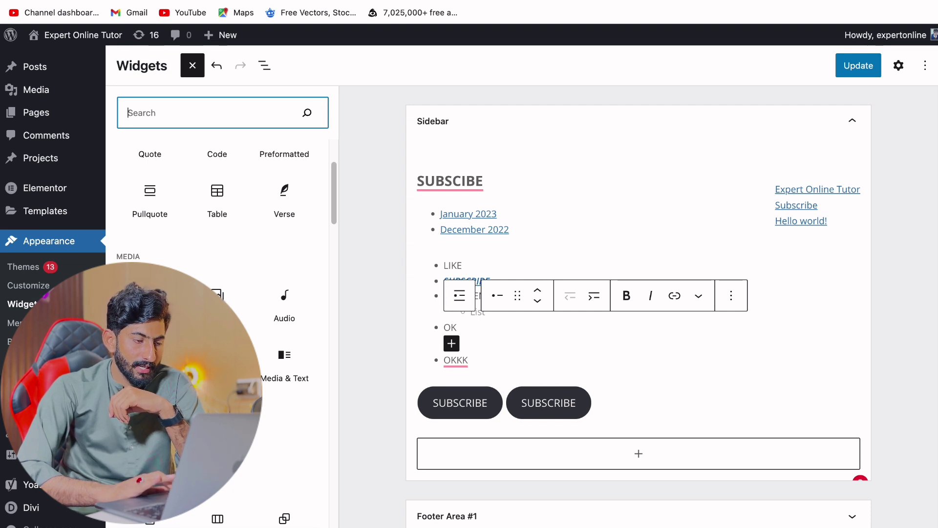
click(218, 298)
scroll(564, 476, down, 3)
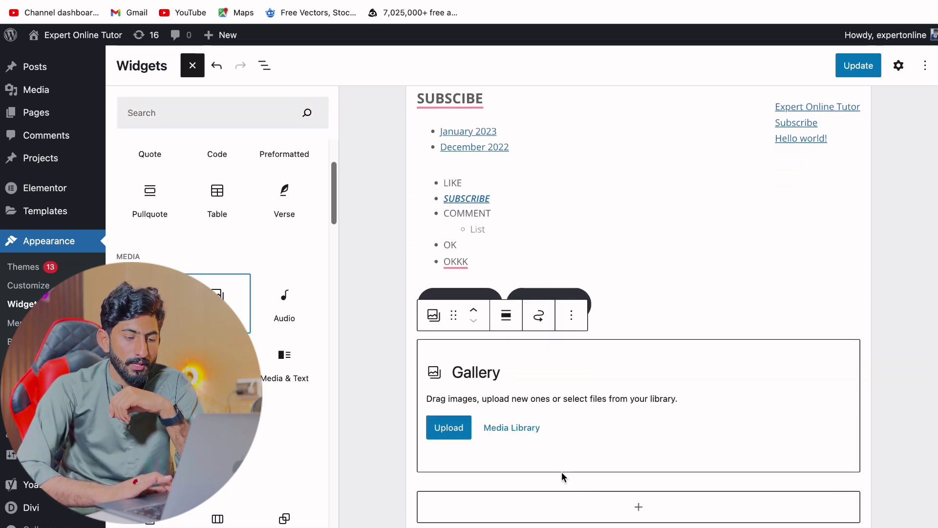
- Fill the sidebar gallery with the first four media library images, insert it, and update the widgets
click(535, 432)
click(334, 209)
click(397, 205)
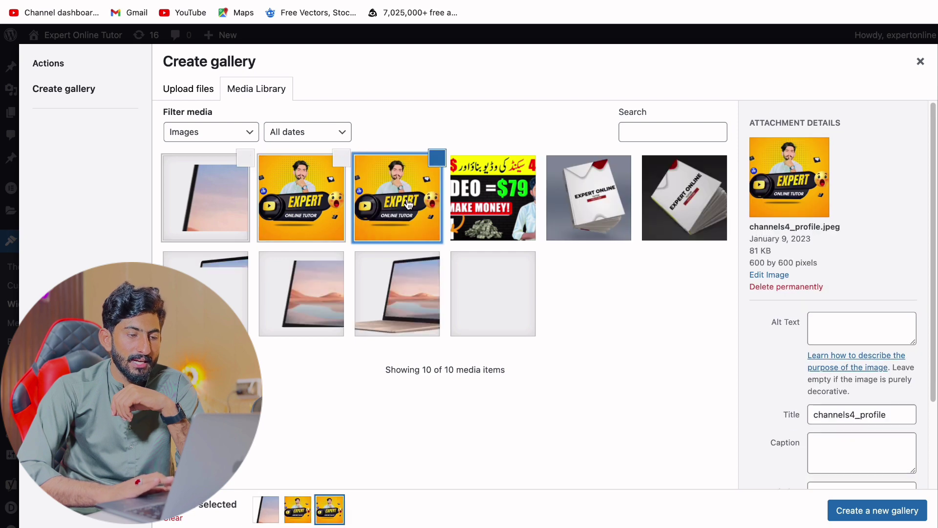
click(475, 205)
click(851, 508)
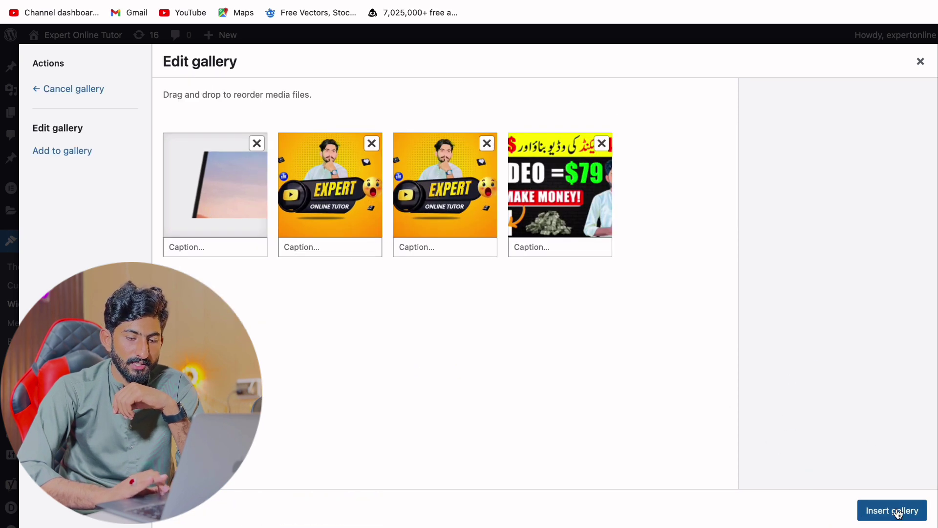
click(888, 511)
scroll(831, 352, down, 5)
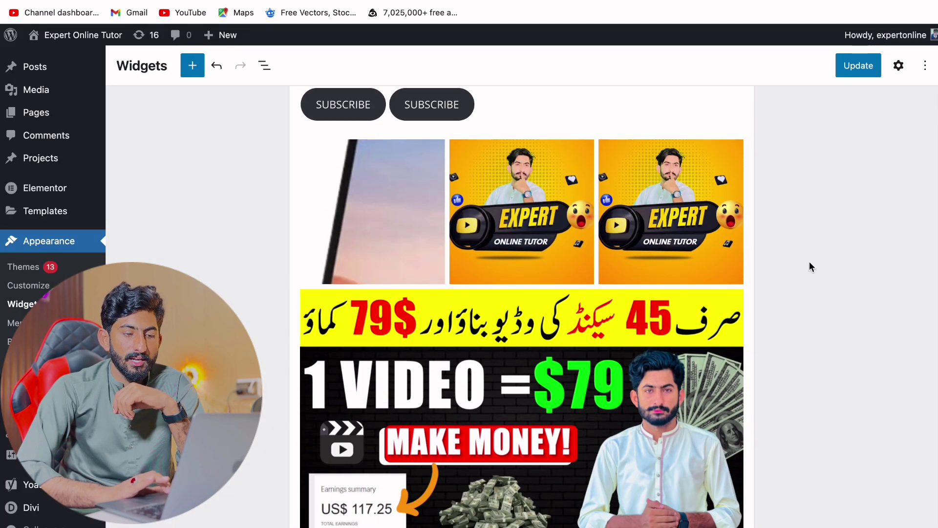
scroll(804, 261, down, 2)
click(858, 69)
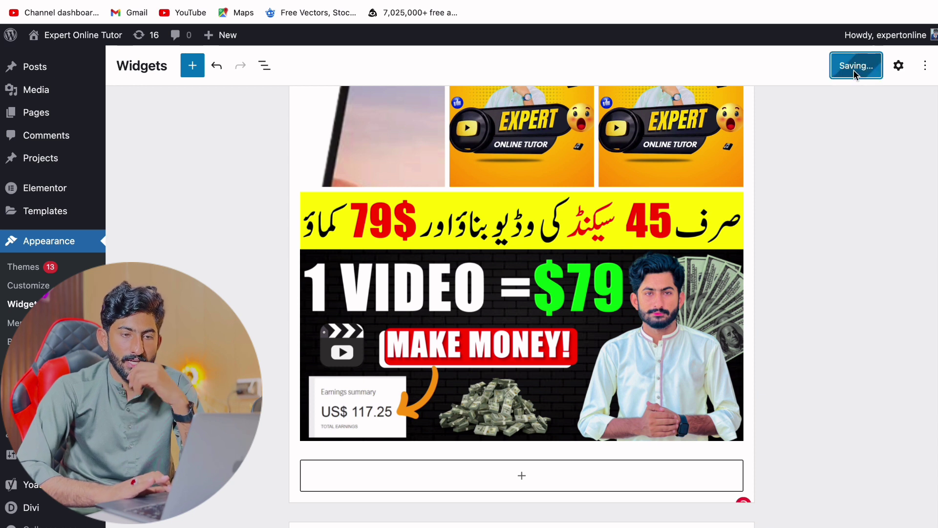
- Expand the Footer Area #1 and Footer Area #2 widget areas
scroll(816, 336, down, 9)
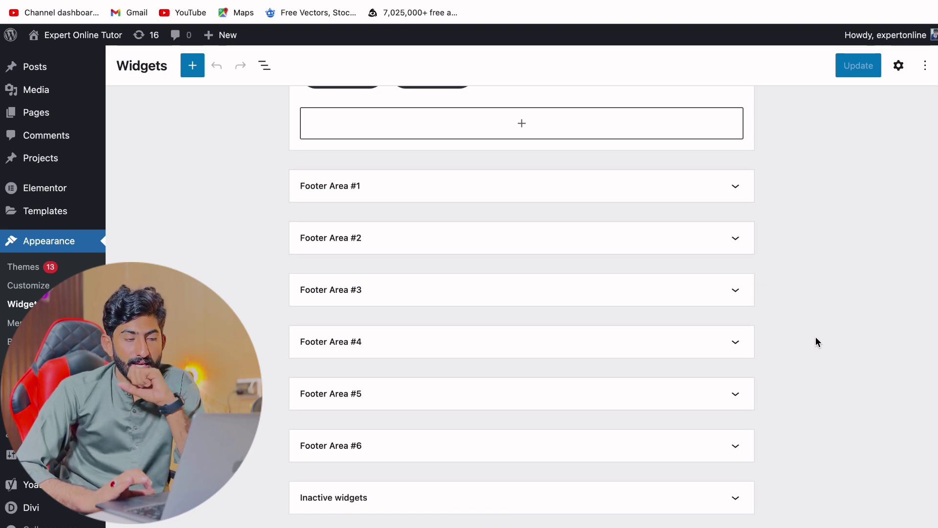
click(329, 186)
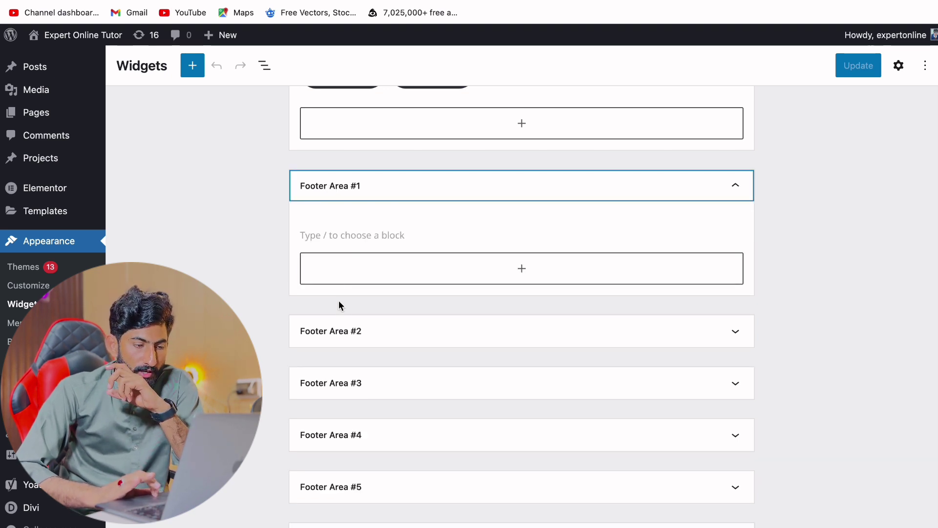
click(346, 332)
- Add an Image block with SHUTTERSTOCK.png from the media library to Footer Area #1 and update the widgets
click(360, 236)
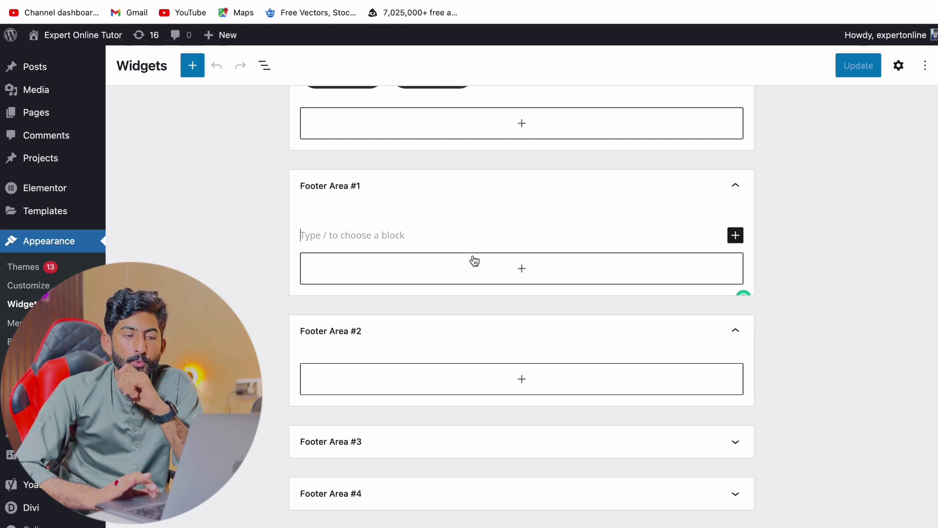
click(491, 265)
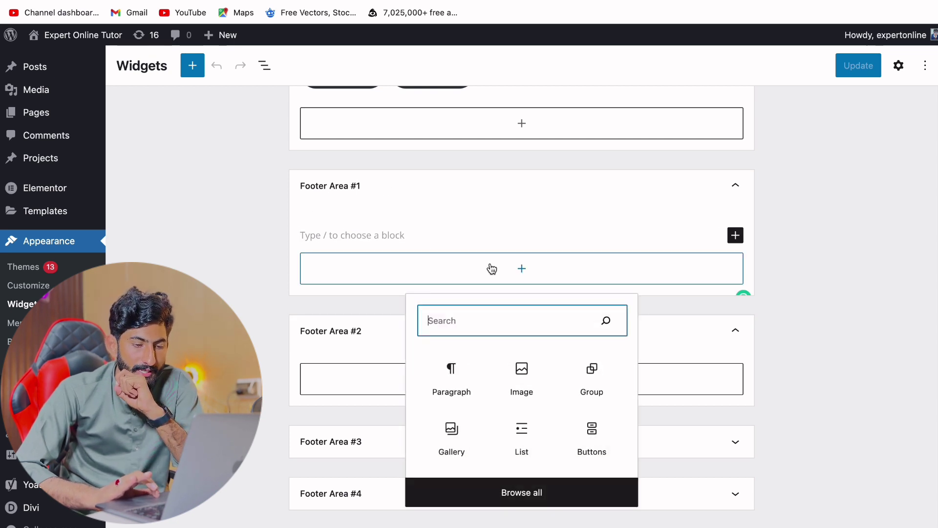
click(519, 376)
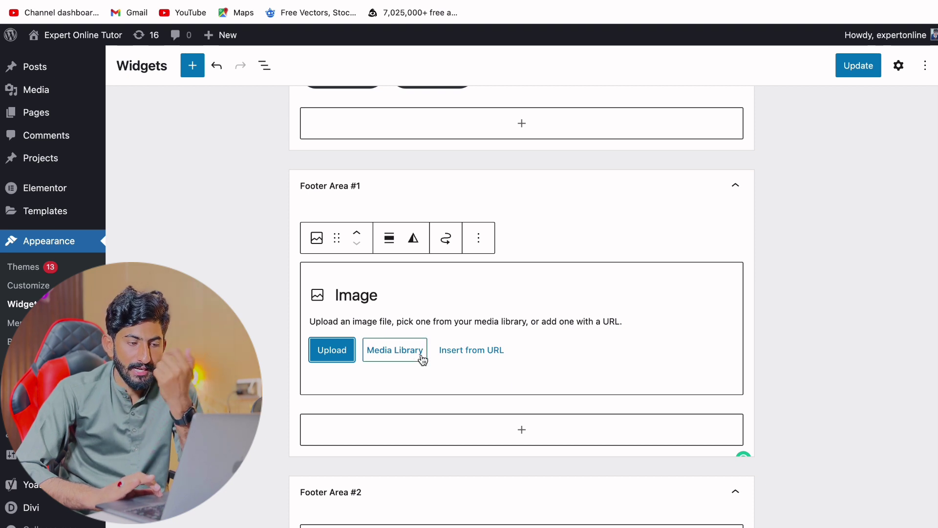
click(409, 351)
click(368, 235)
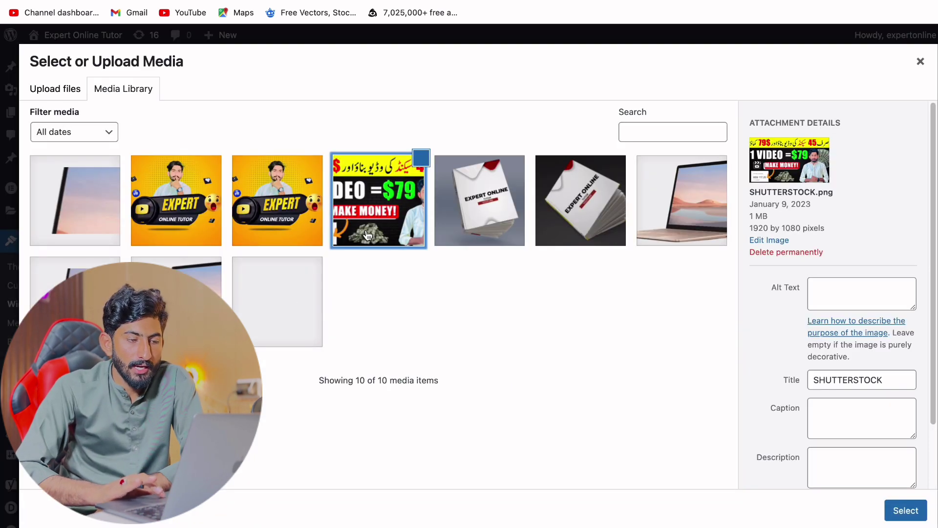
click(894, 508)
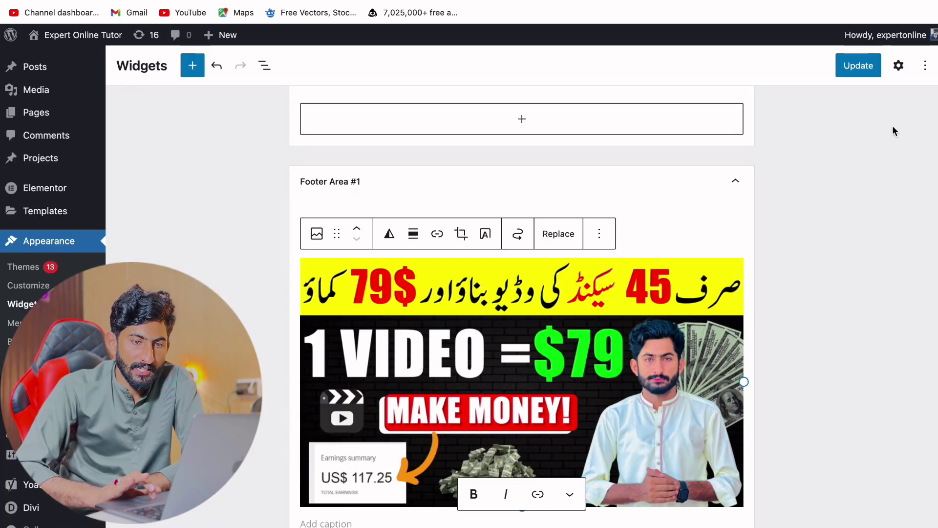
click(873, 73)
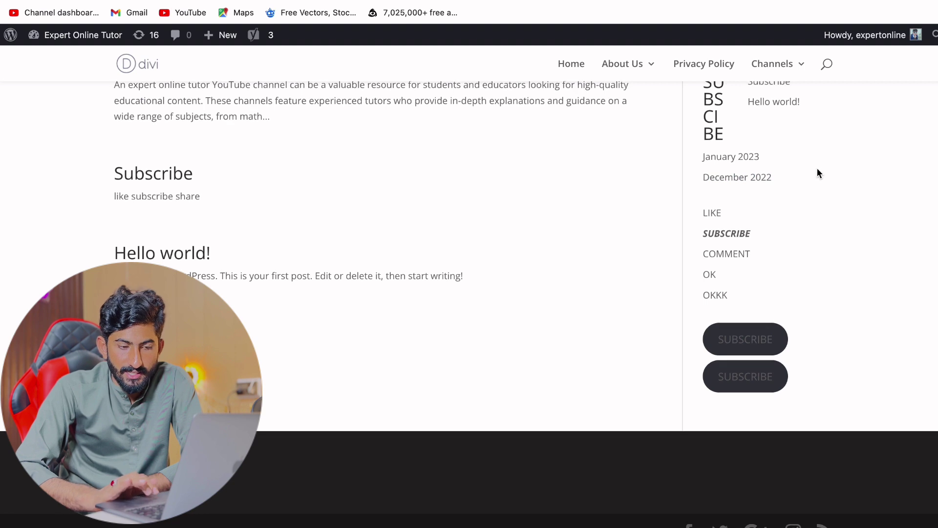
- Check the footer of the reloaded live site for the new image and return to the widgets editor
mouse_move(303, 526)
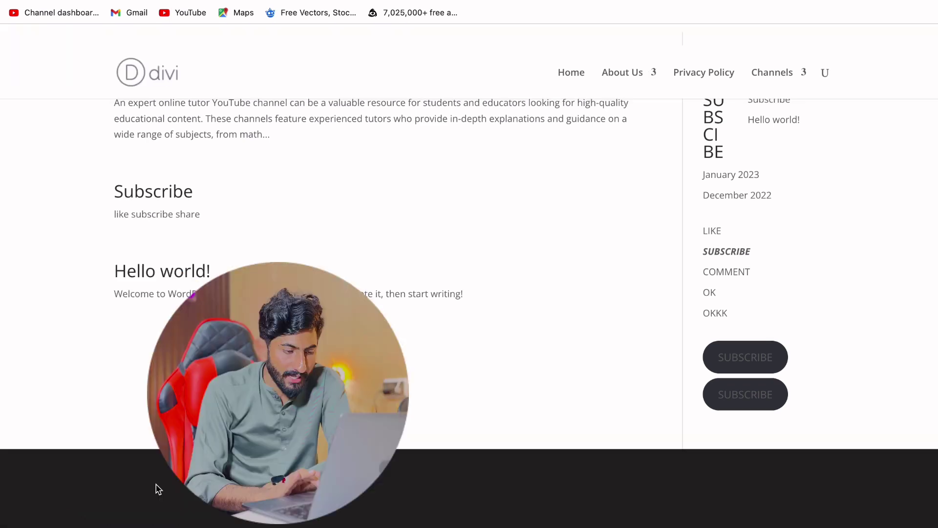
scroll(457, 457, down, 2)
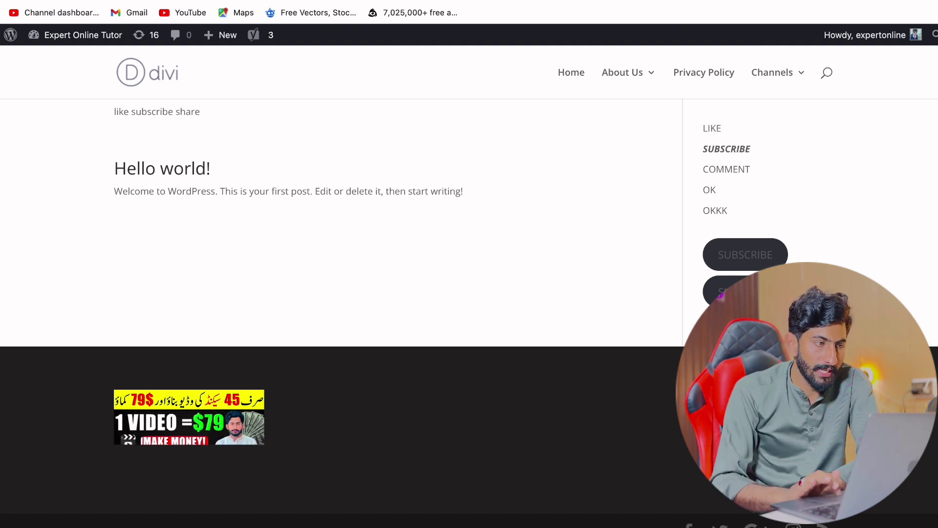
key(ctrl+Tab)
- Add a Paragraph block below the Footer Area #1 image containing the excerpt text copied from the live site's Hello world! post
scroll(554, 329, down, 4)
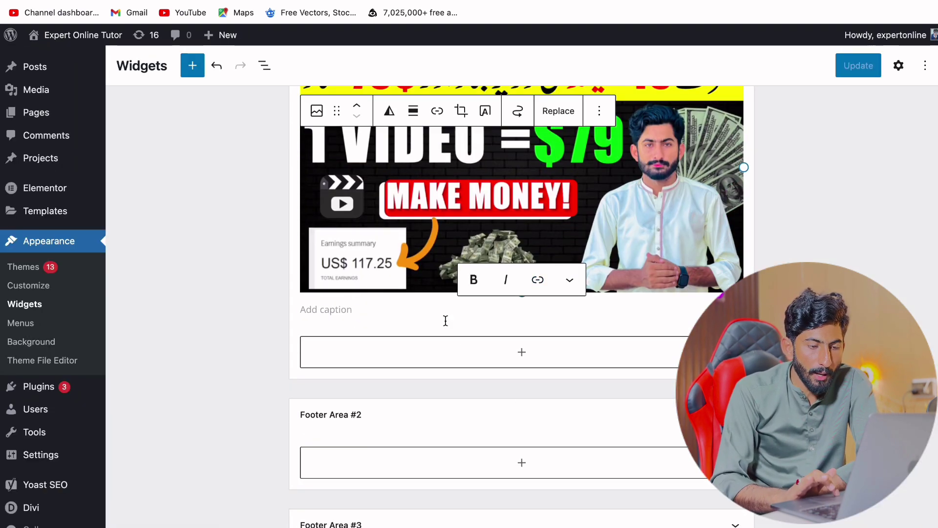
click(495, 363)
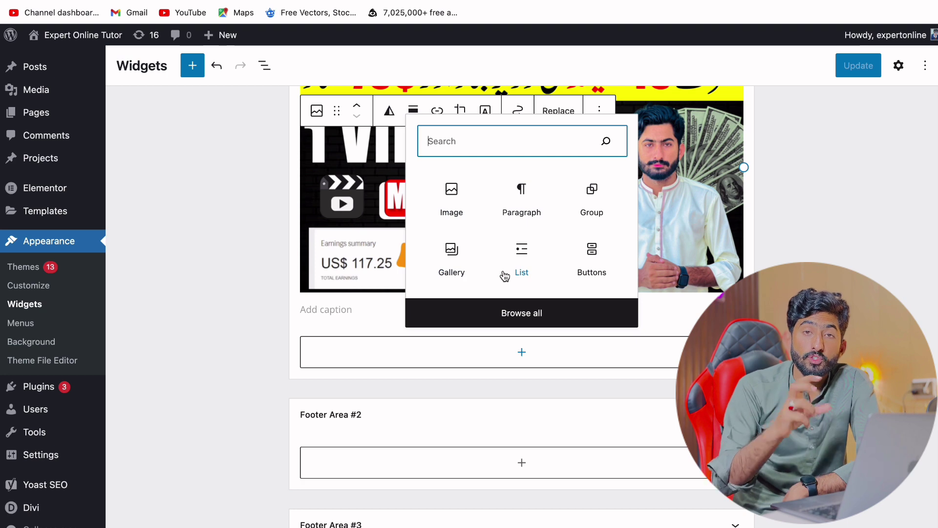
click(529, 194)
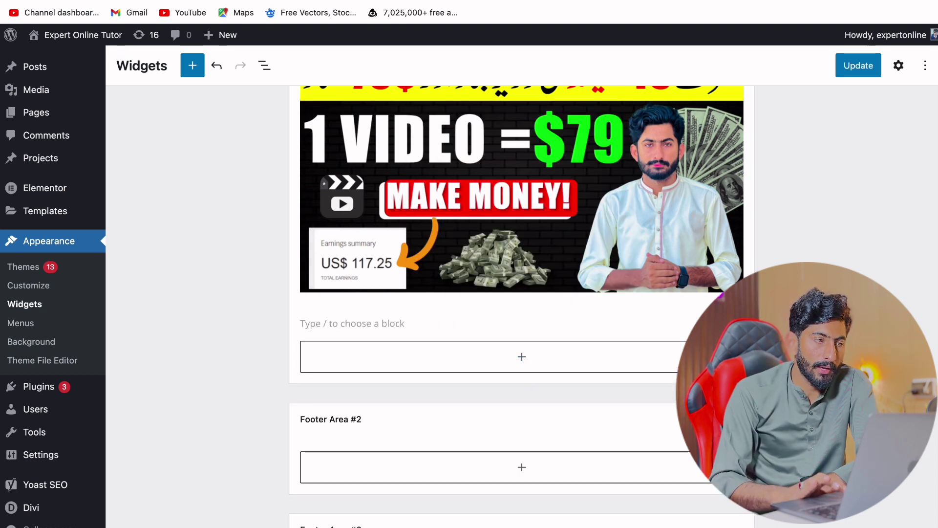
click(323, 1)
triple_click(319, 198)
key(ctrl+c)
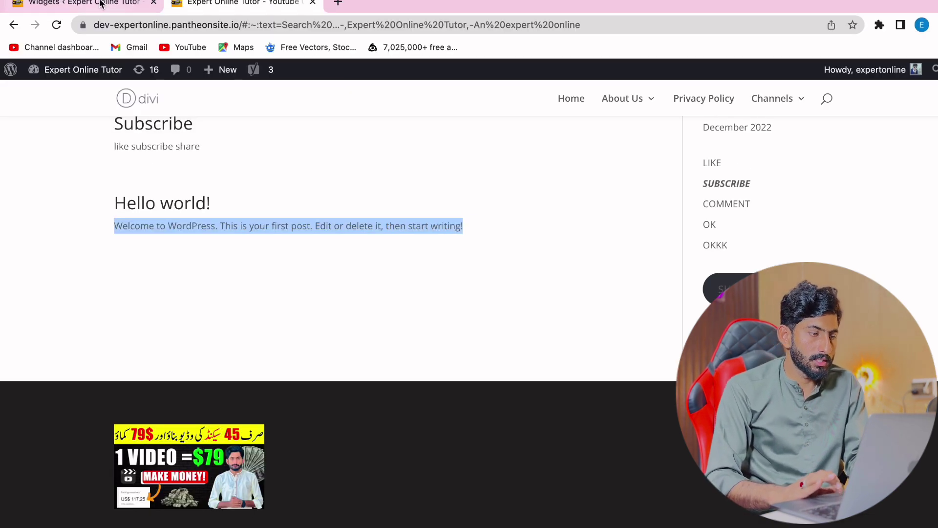
click(97, 7)
key(ctrl+v)
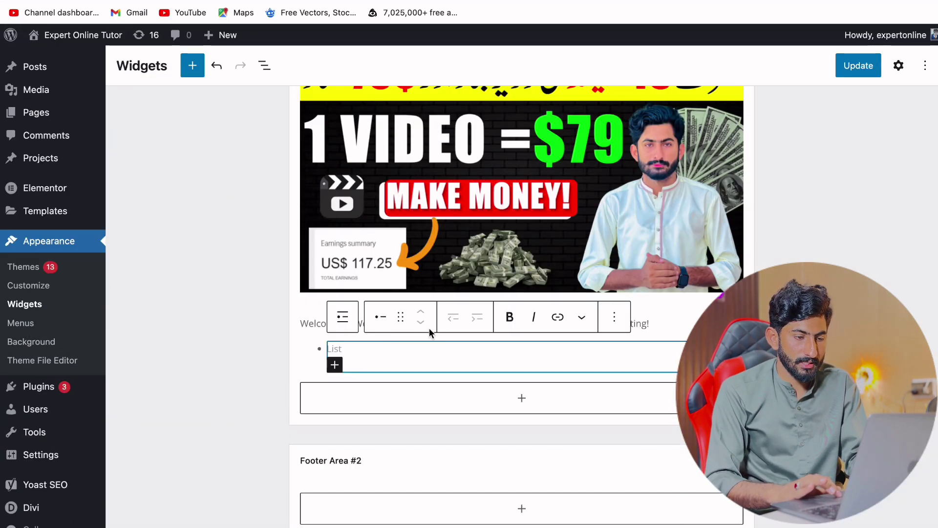
- Paste the welcome text again as a second paragraph and as a list item in Footer Area #1, and update the widgets
click(308, 356)
scroll(415, 386, down, 1)
click(463, 229)
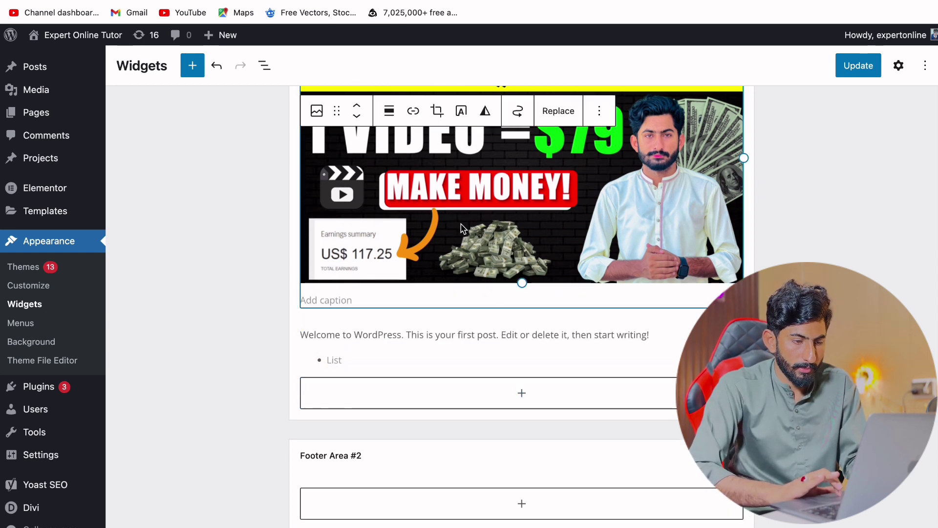
click(565, 339)
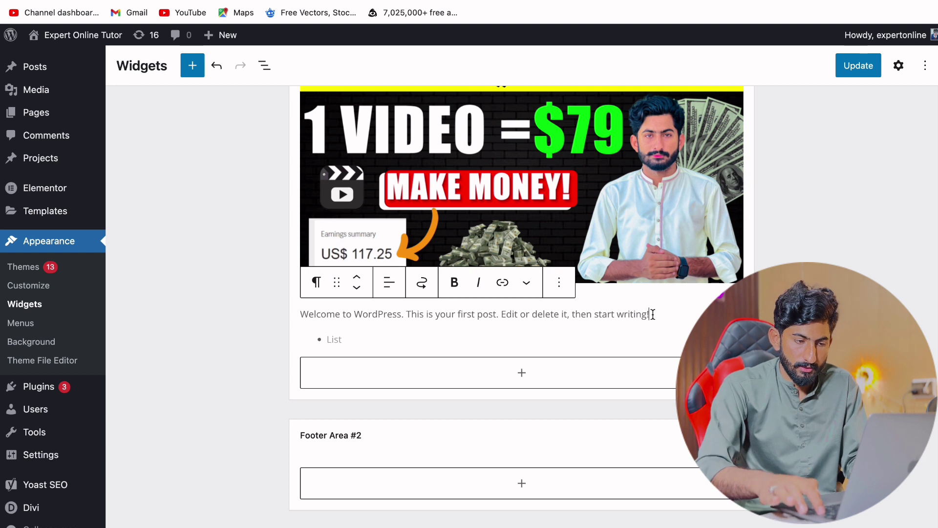
key(Return)
key(ctrl+v)
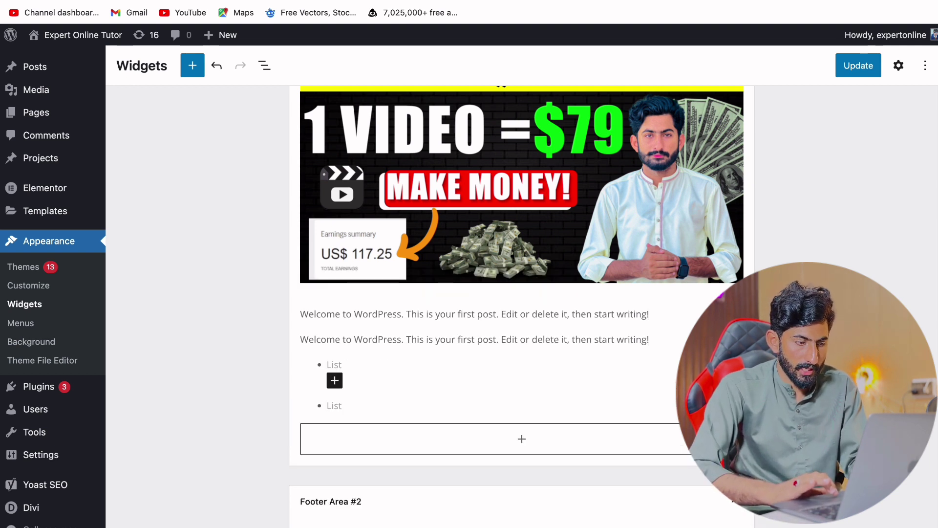
key(ctrl+v)
click(859, 74)
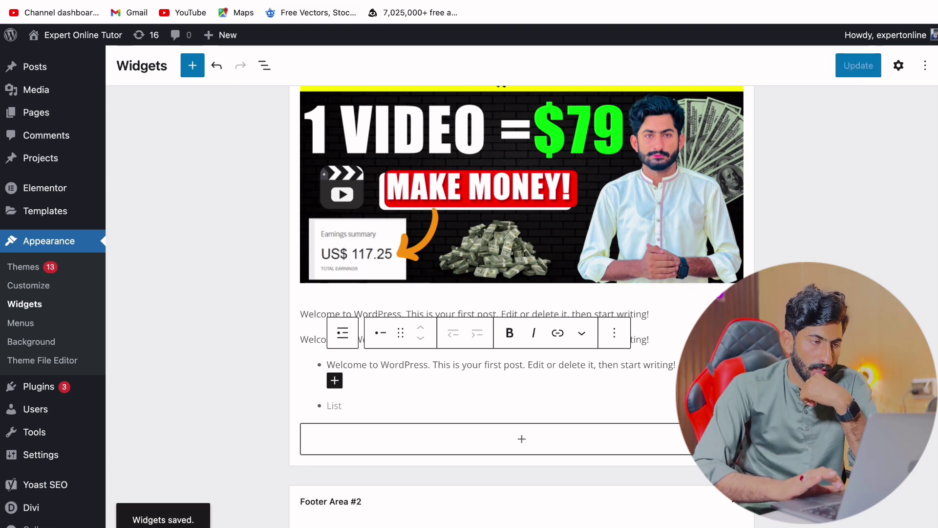
- Reload the live site and check the footer's image, paragraphs and list item
click(60, 0)
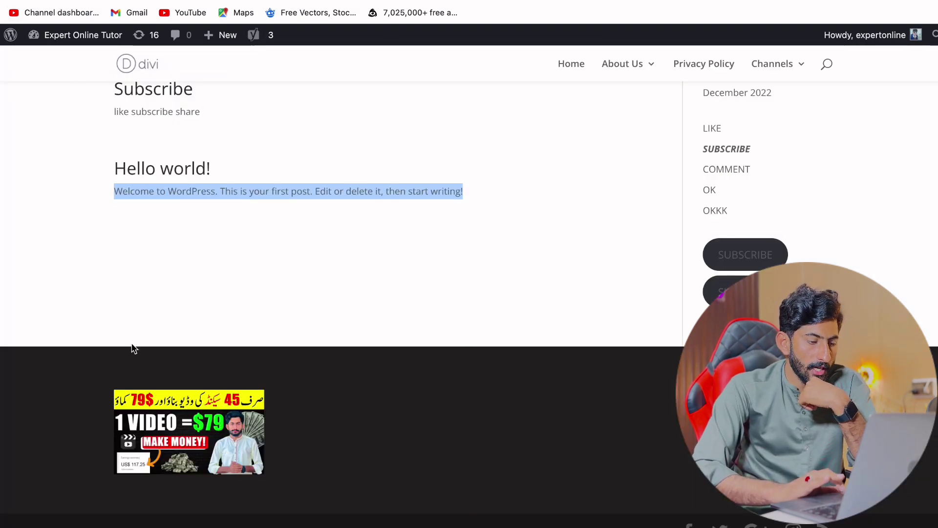
scroll(244, 308, down, 5)
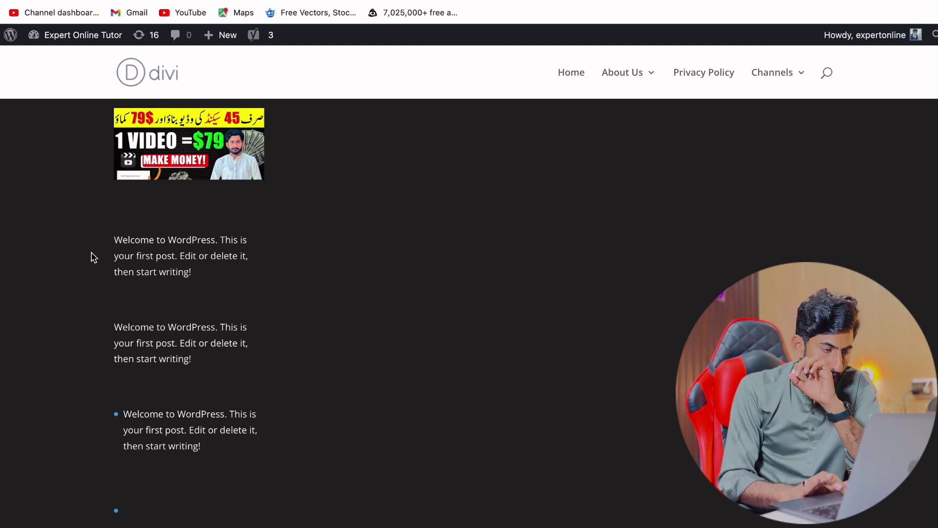
scroll(194, 395, down, 1)
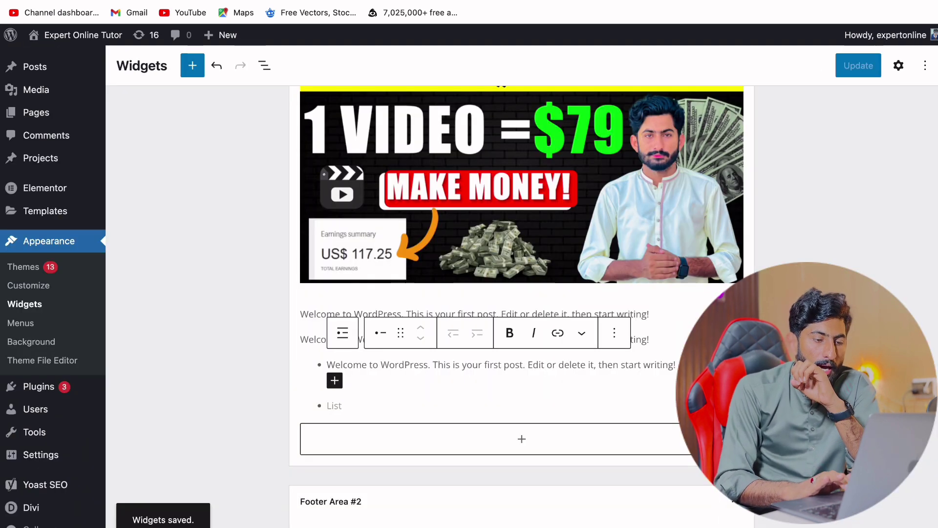
- Add an Image block to Footer Area #2 with the dark-background Expert Online book image from the media library
scroll(376, 420, down, 3)
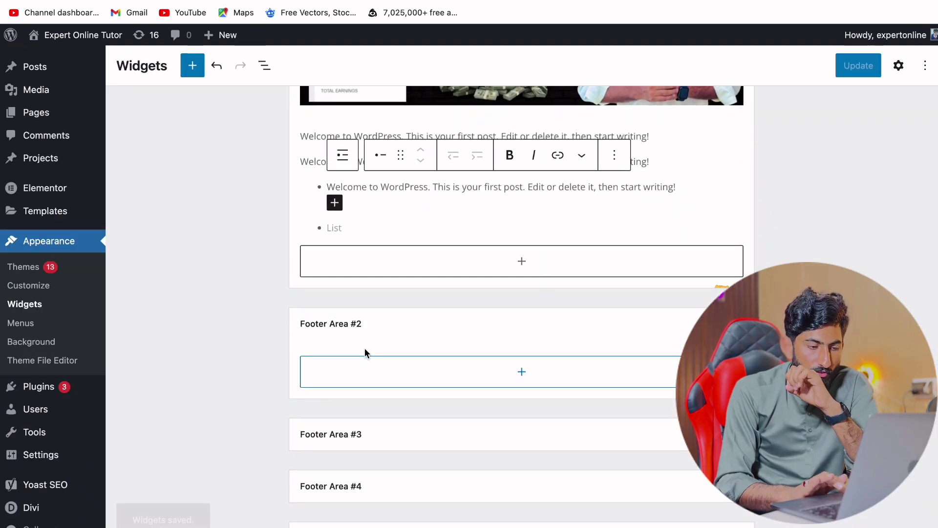
click(495, 387)
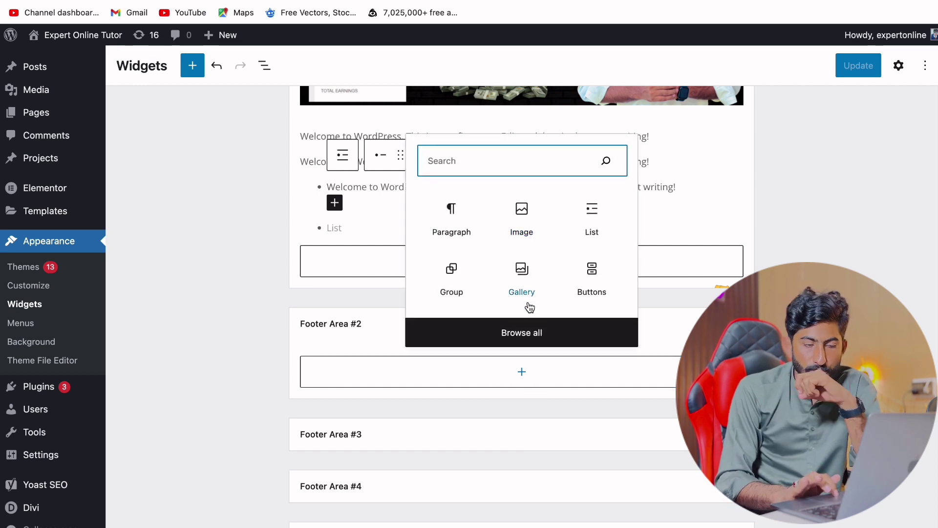
click(520, 236)
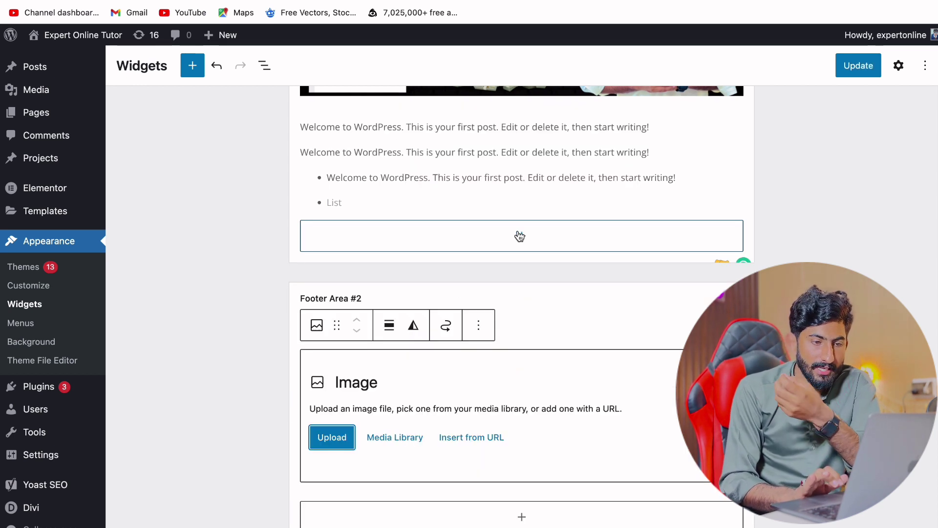
scroll(400, 358, down, 2)
click(400, 359)
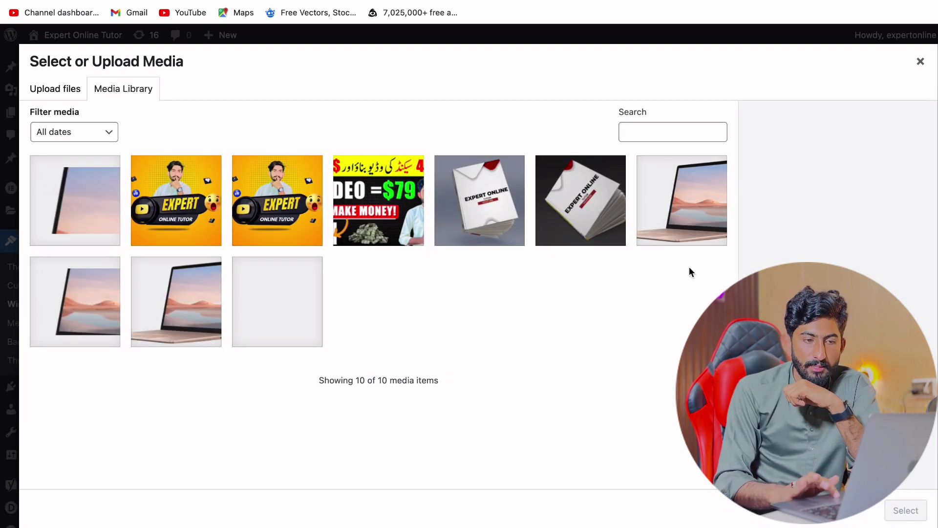
click(602, 212)
click(906, 510)
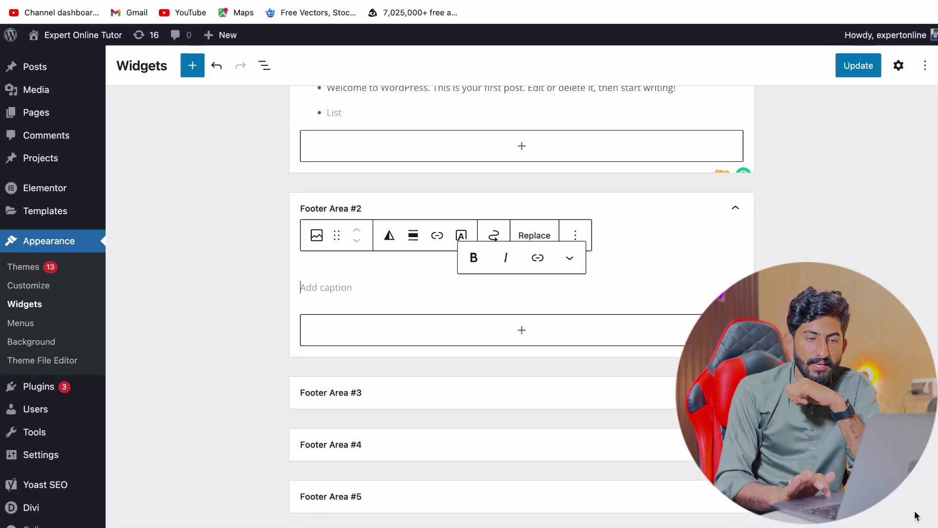
- Update the widgets and reload the live site to check the Footer Area #2 image
click(856, 65)
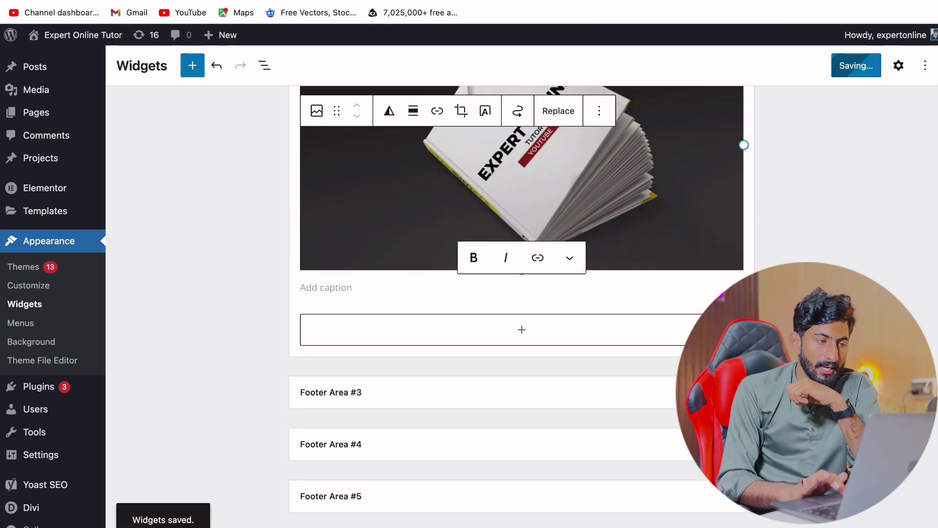
click(54, 36)
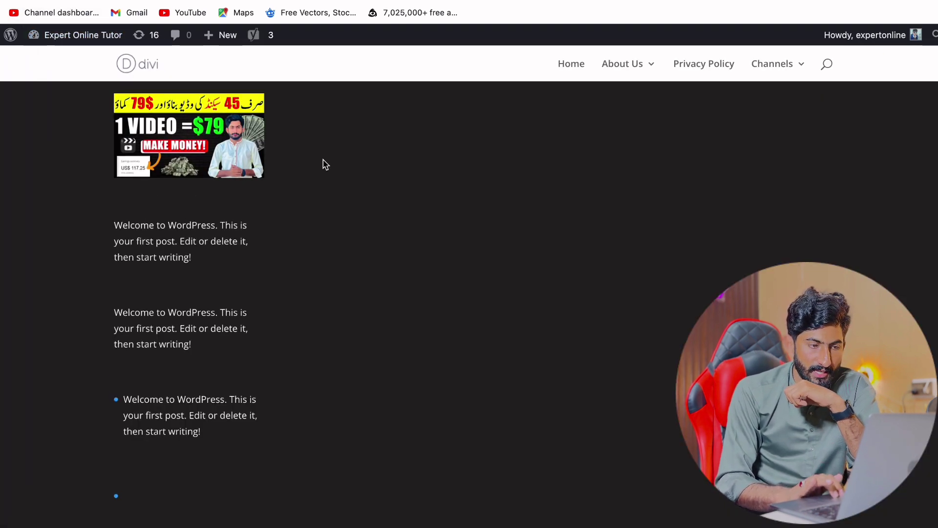
scroll(323, 163, up, 2)
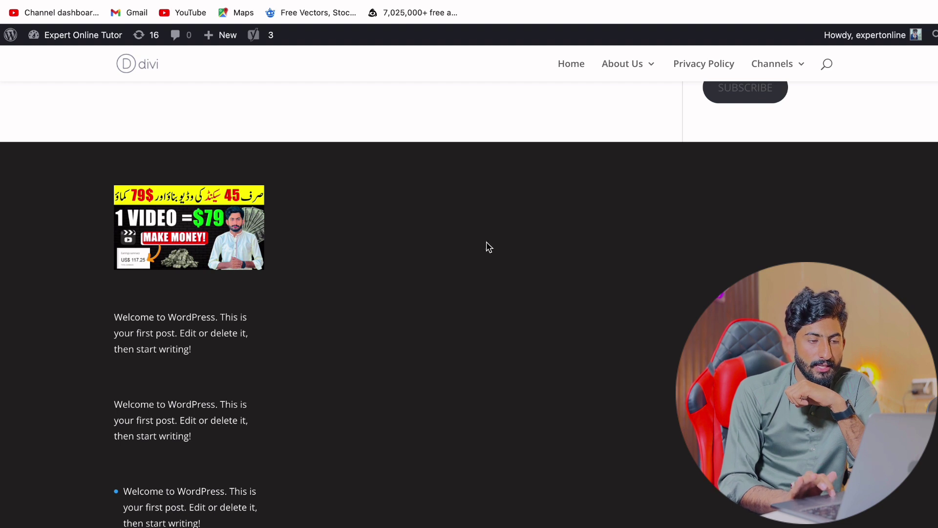
key(super+r)
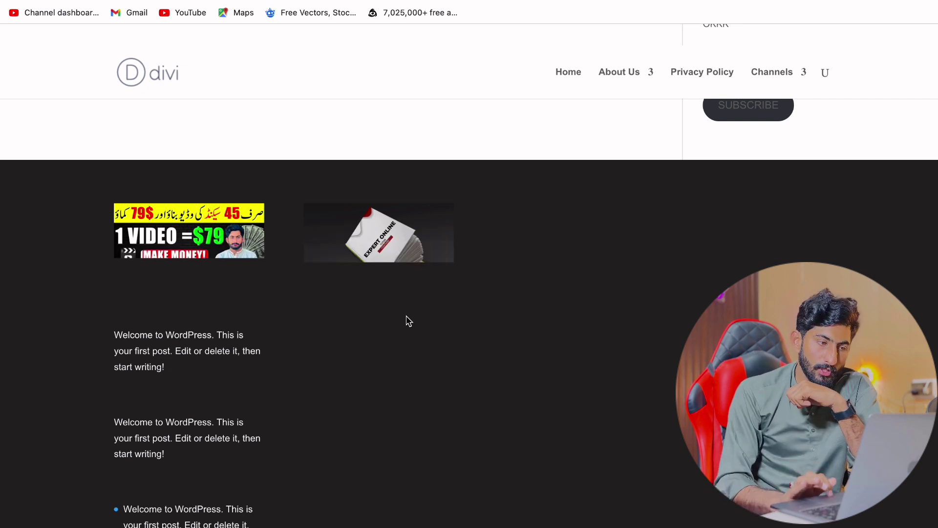
- Add a Buttons block with the label OKKKKK to Footer Area #3 and update the widgets
key(ctrl+shift+Tab)
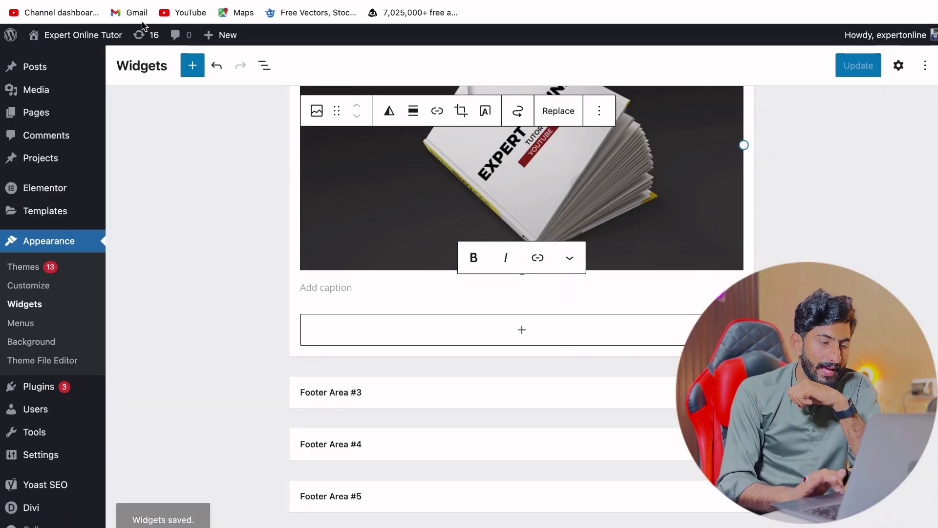
scroll(214, 186, down, 2)
click(360, 292)
scroll(376, 291, down, 2)
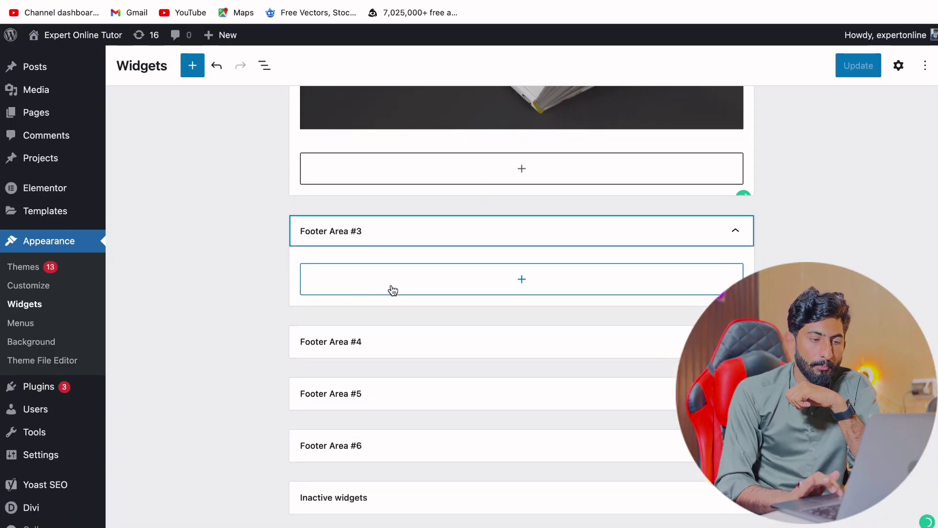
click(478, 276)
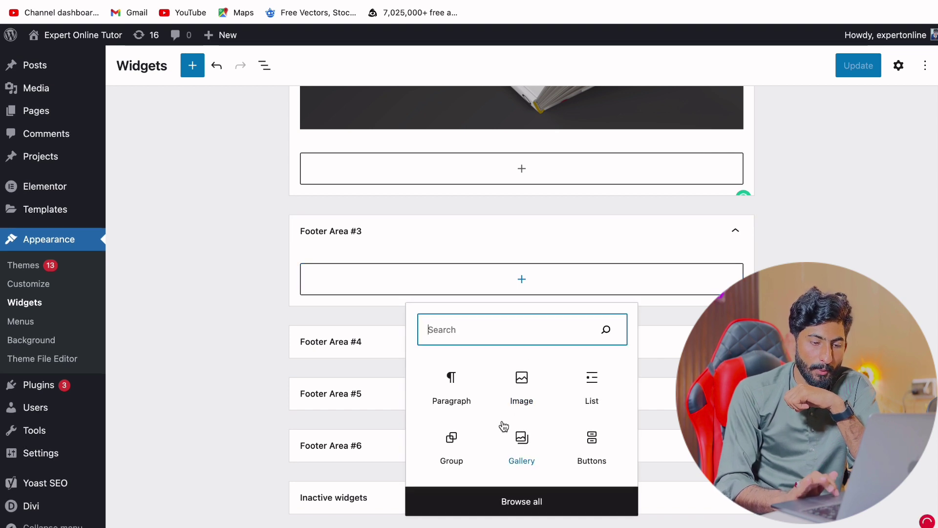
click(592, 439)
click(346, 299)
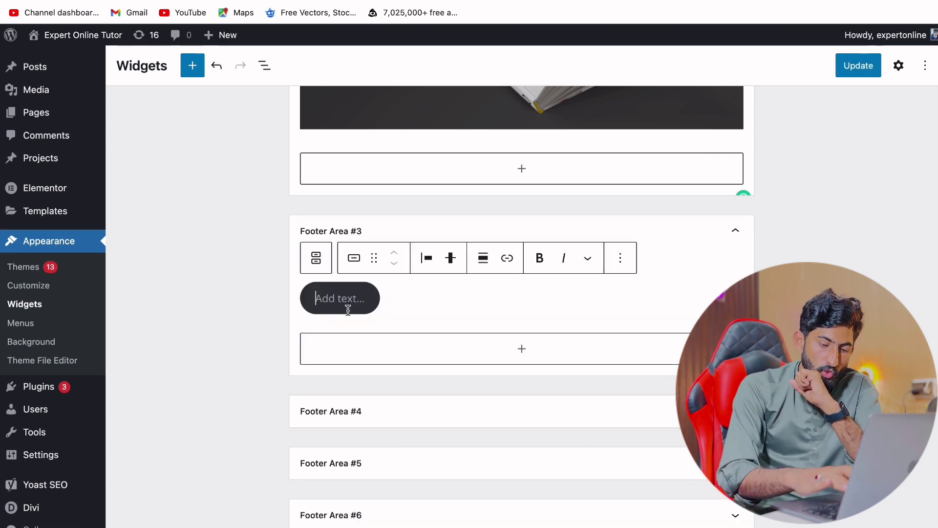
text(K)
key(BackSpace)
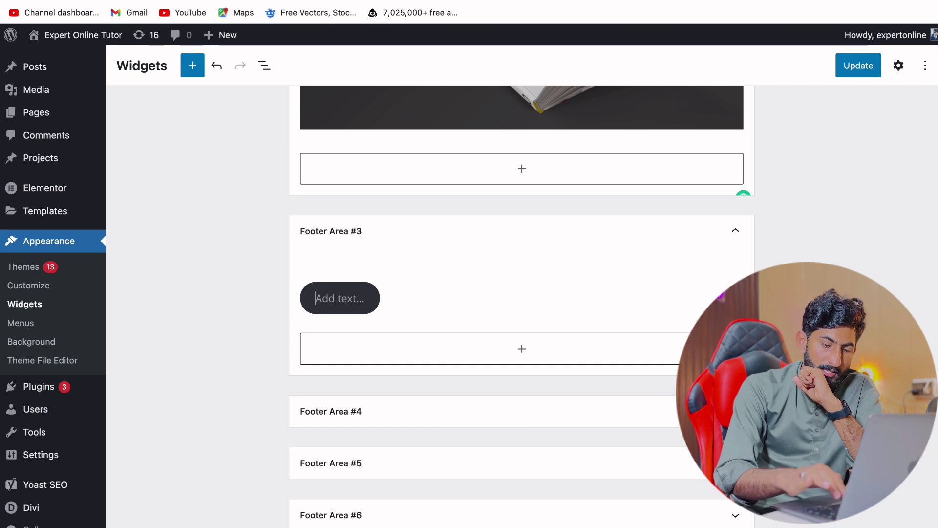
text(OKKKKK)
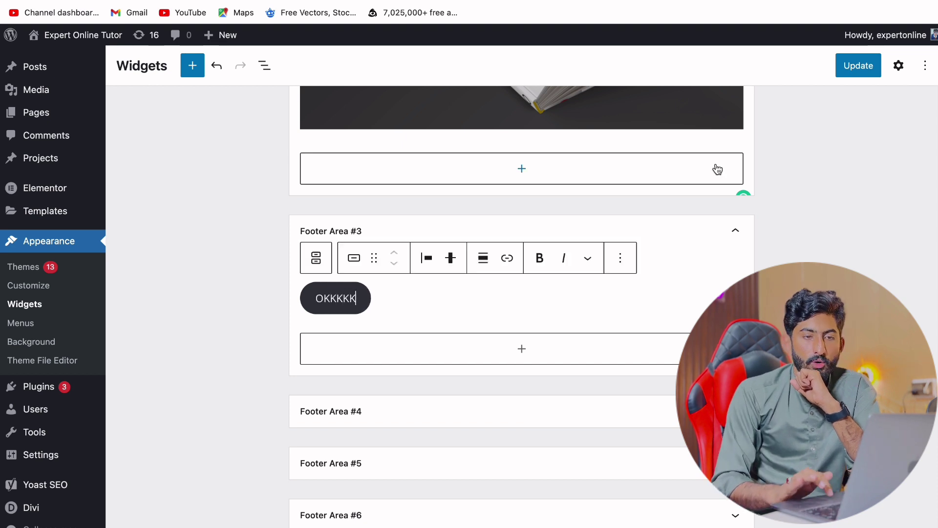
click(844, 68)
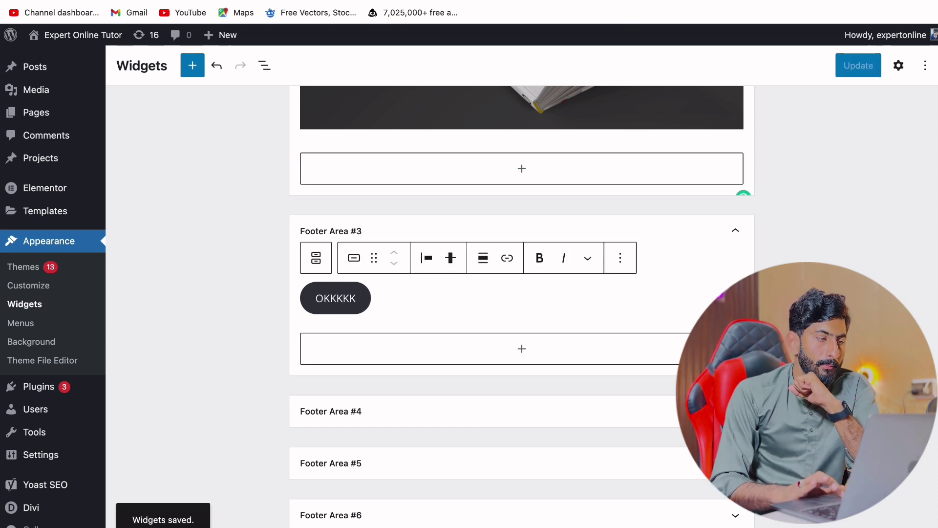
- Reload the live site and check the button in the footer's third column
click(73, 0)
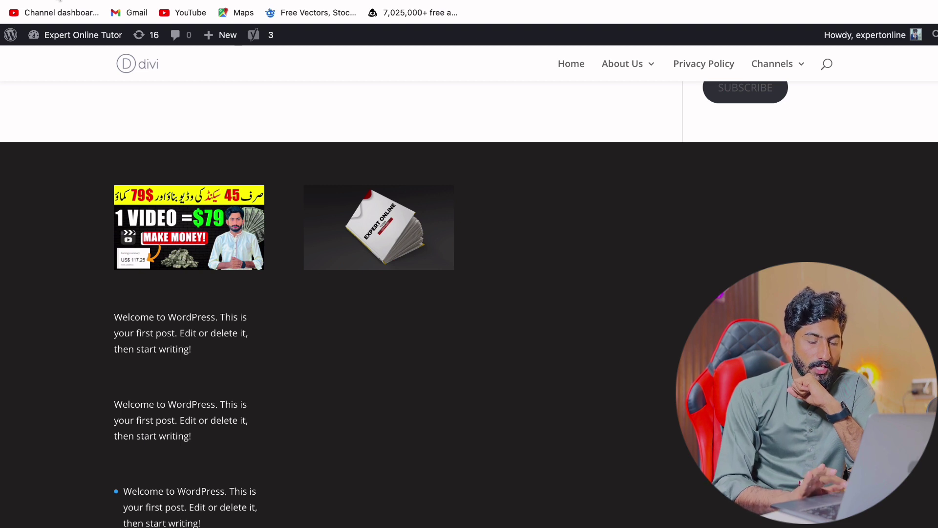
key(super+r)
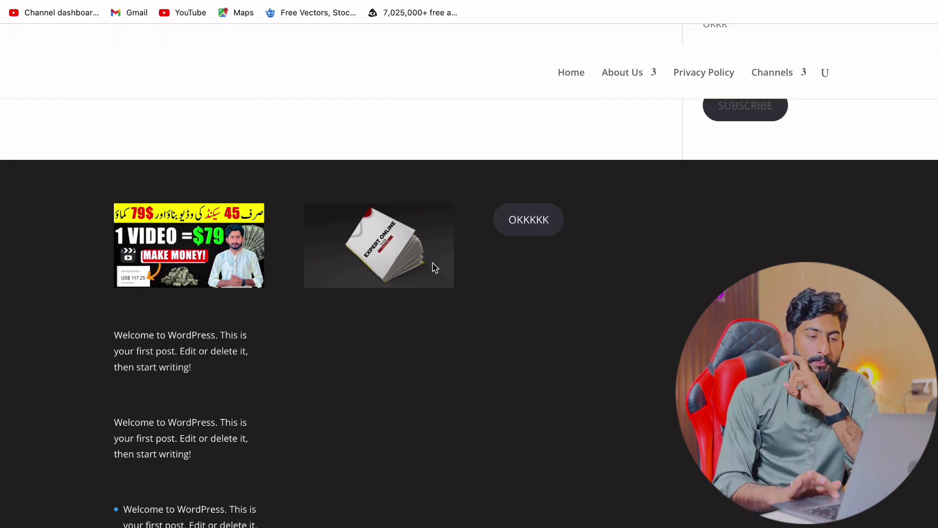
scroll(186, 184, down, 3)
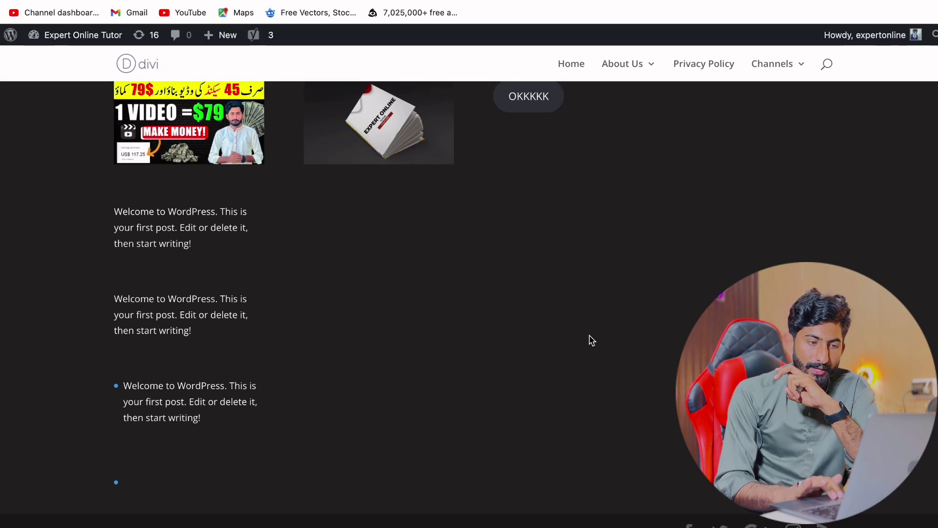
scroll(592, 340, up, 2)
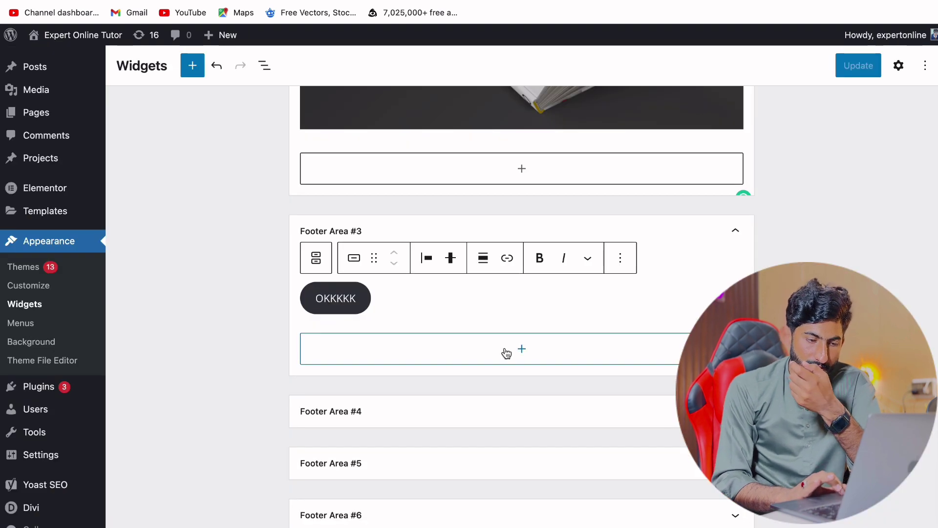
- Add a Calendar block below the OKKKKK button in Footer Area #3 from the full block list
click(504, 351)
click(512, 311)
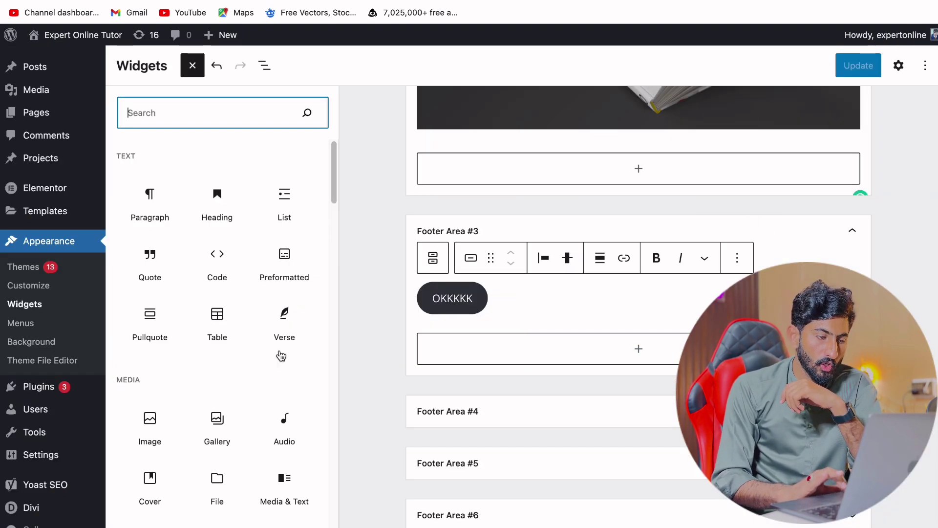
scroll(255, 362, down, 4)
scroll(231, 186, up, 2)
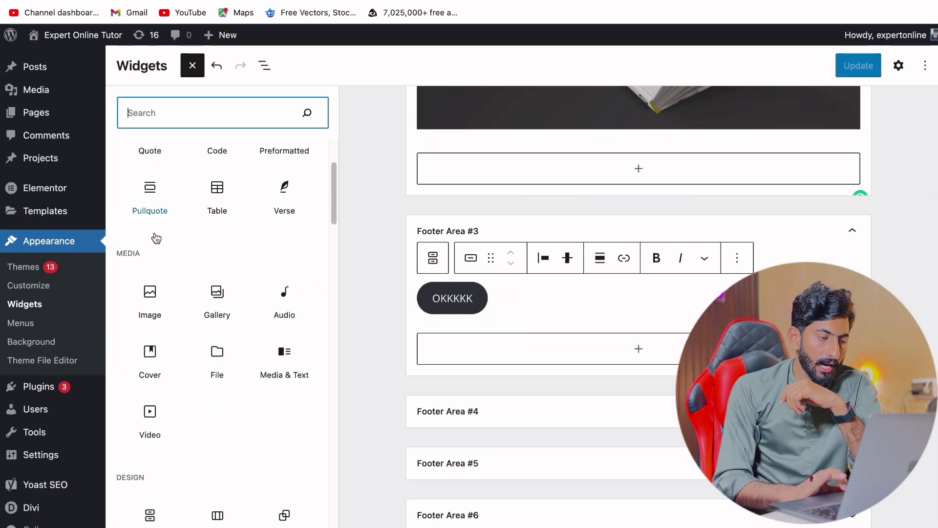
scroll(172, 300, down, 4)
scroll(246, 342, down, 6)
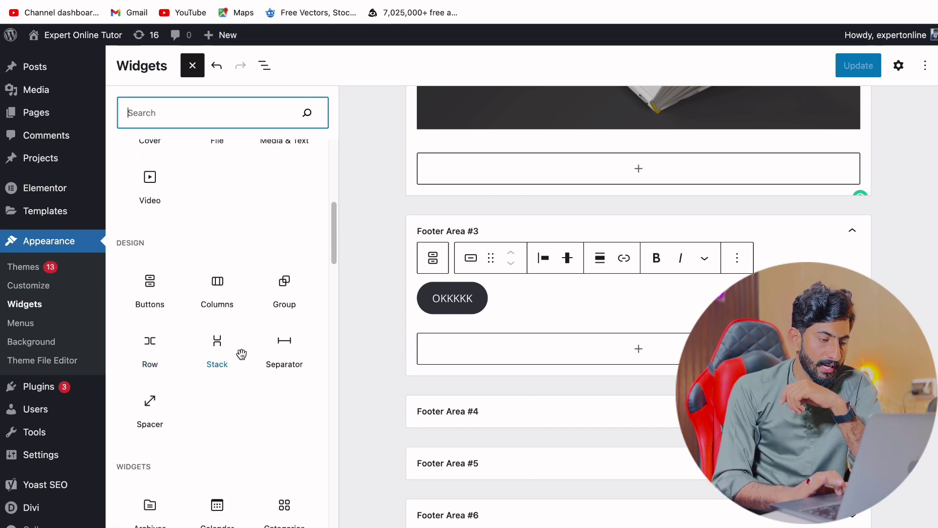
click(223, 278)
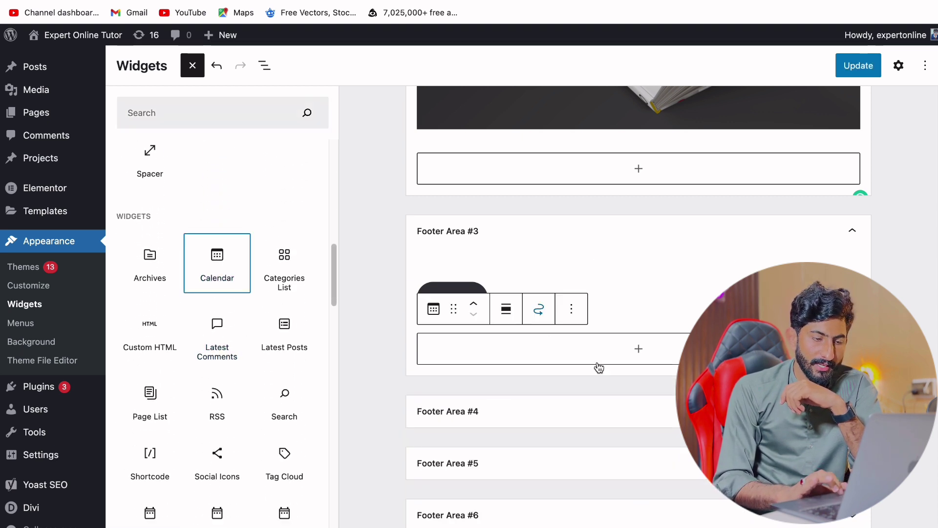
- Update the widgets and reload the live site to check the footer calendar
click(859, 65)
click(223, 1)
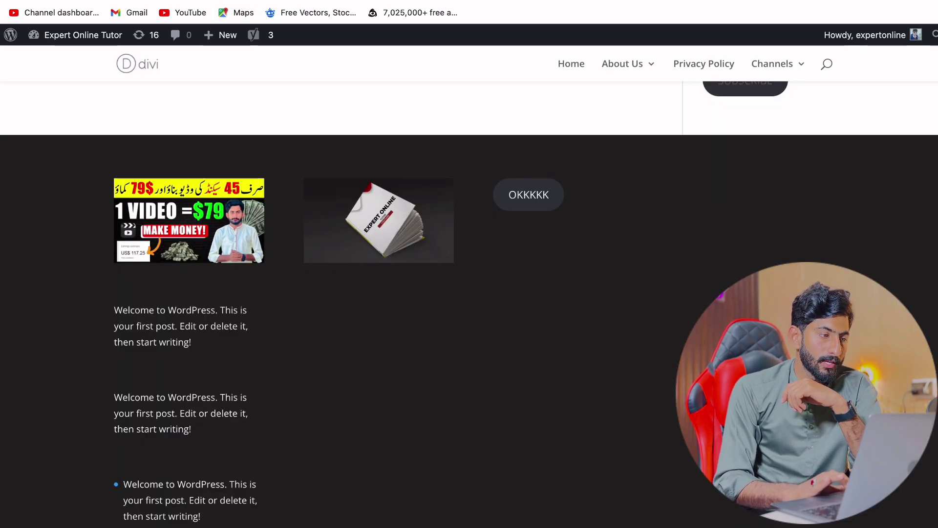
key(super+r)
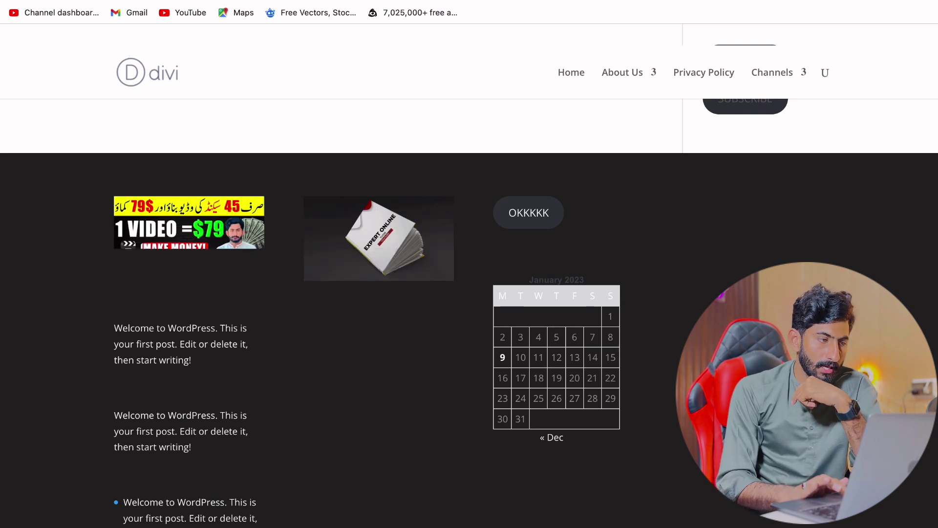
- Return to the widget editor and add a Social Icons block to Footer Area #4 from the full block list
click(102, 1)
scroll(546, 410, down, 5)
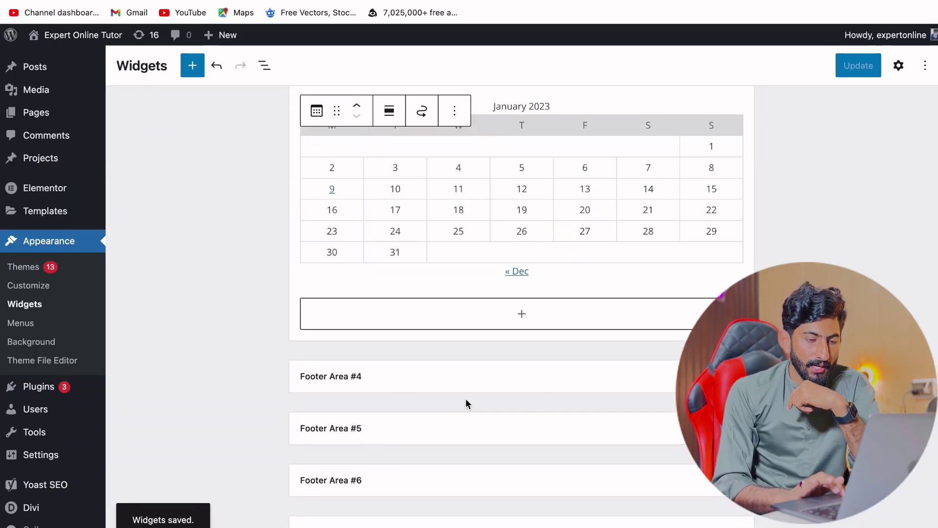
click(416, 384)
scroll(435, 396, down, 1)
click(484, 331)
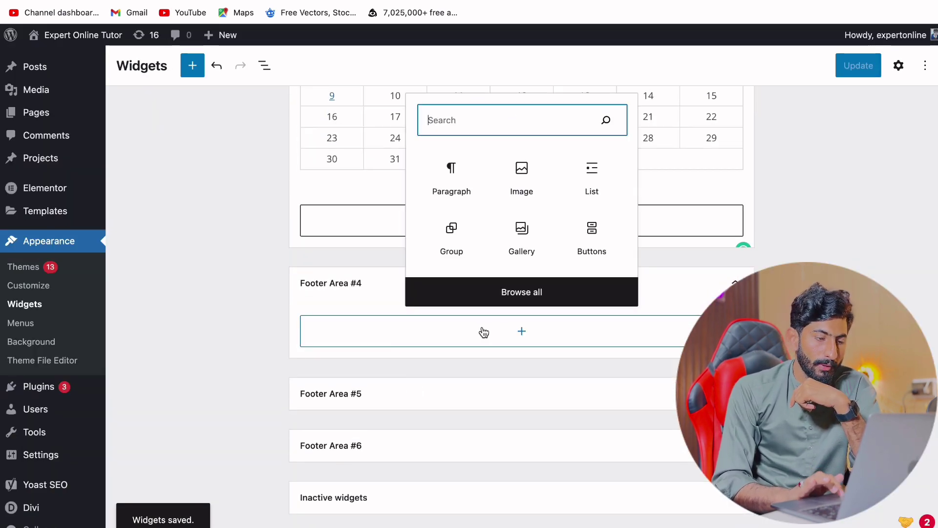
click(508, 302)
scroll(242, 345, down, 4)
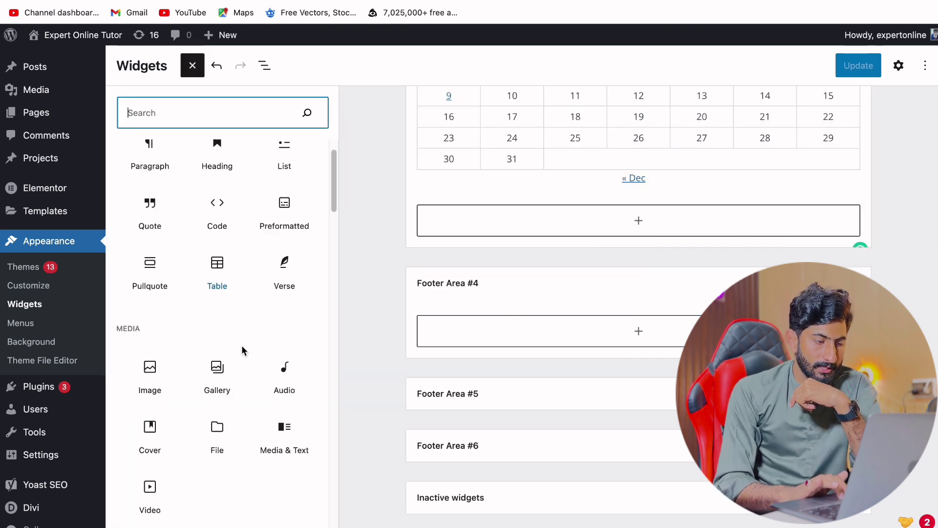
scroll(224, 274, down, 4)
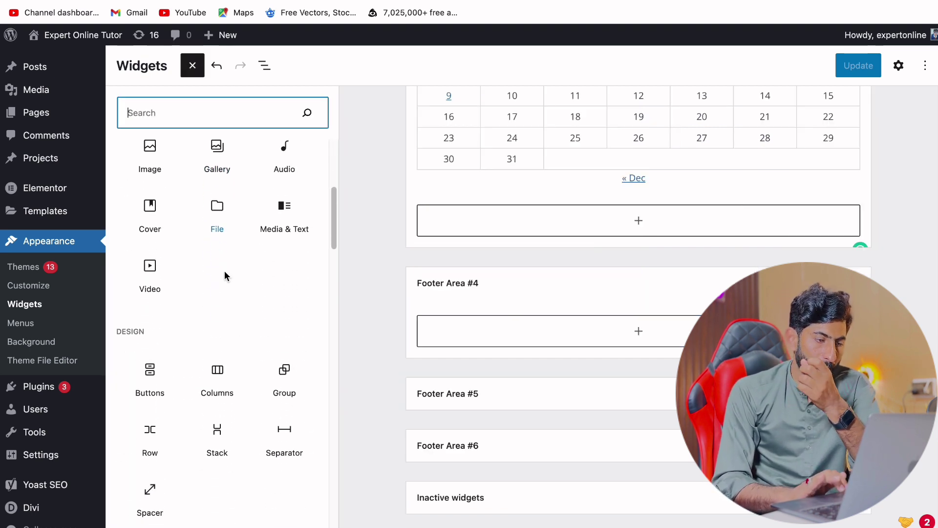
scroll(213, 379, down, 8)
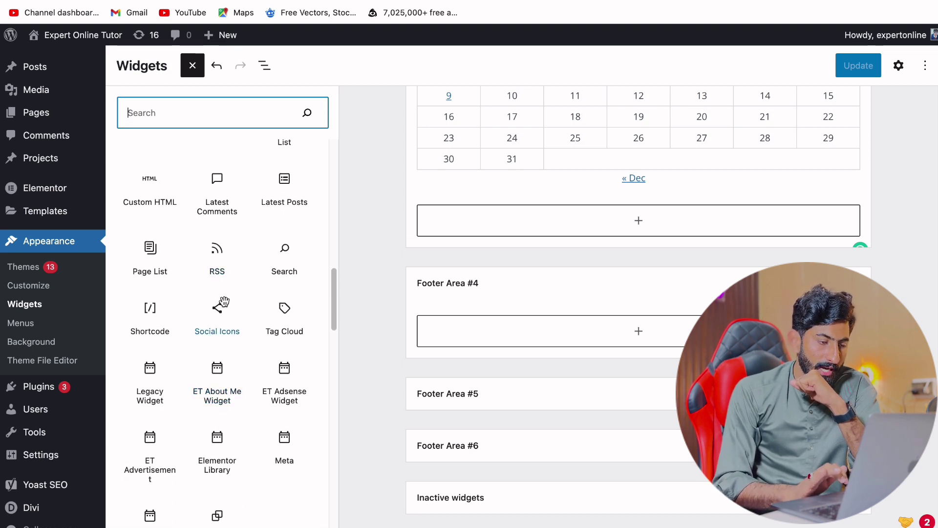
click(220, 313)
- Add Widget Group, Avatar, Read More and Comments blocks below the social icons in Footer Area #4 and update the widgets
scroll(211, 371, down, 3)
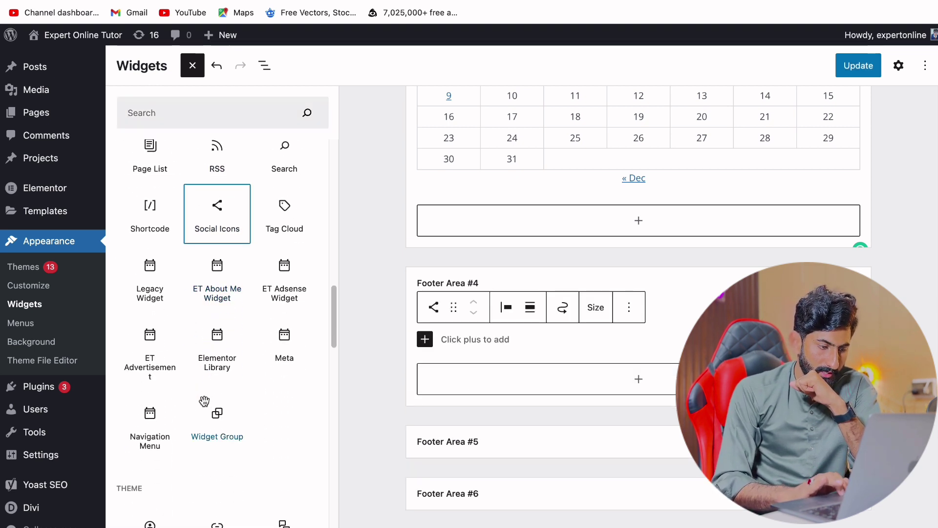
click(217, 361)
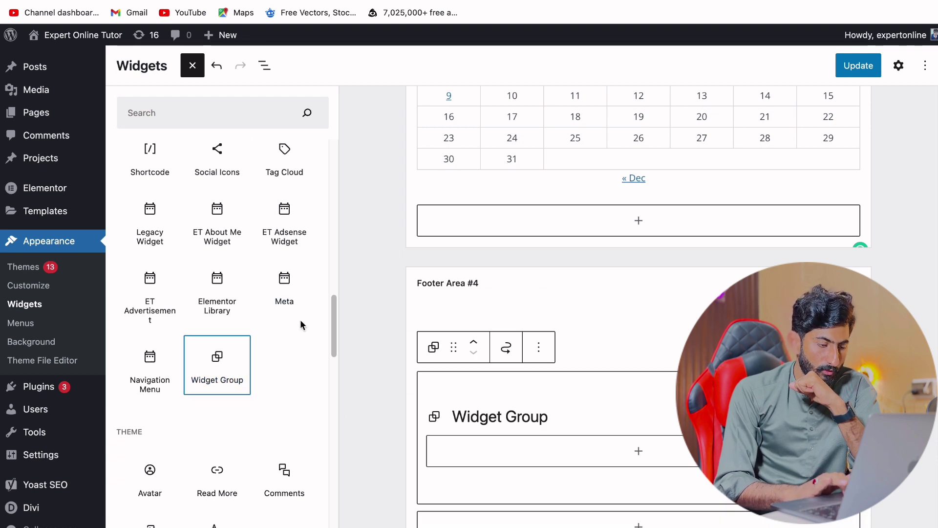
scroll(303, 320, down, 3)
click(151, 337)
scroll(213, 357, down, 3)
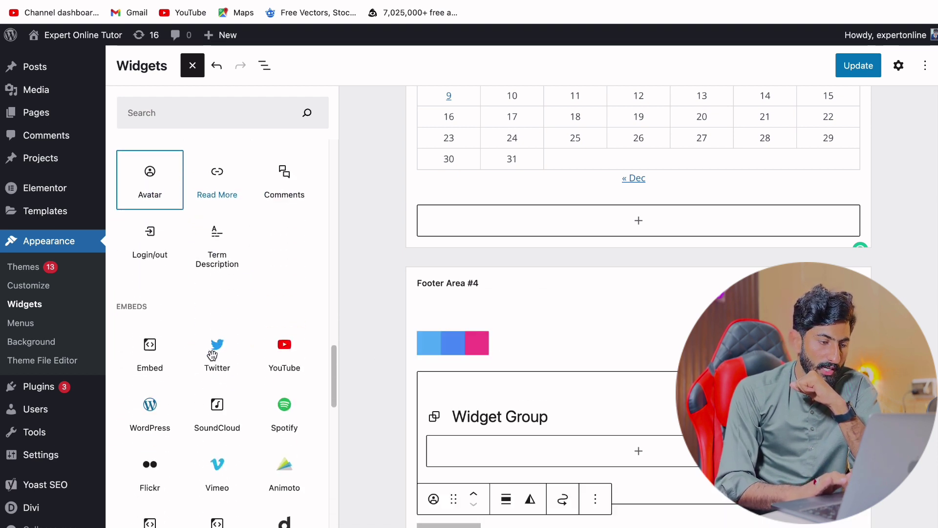
click(217, 181)
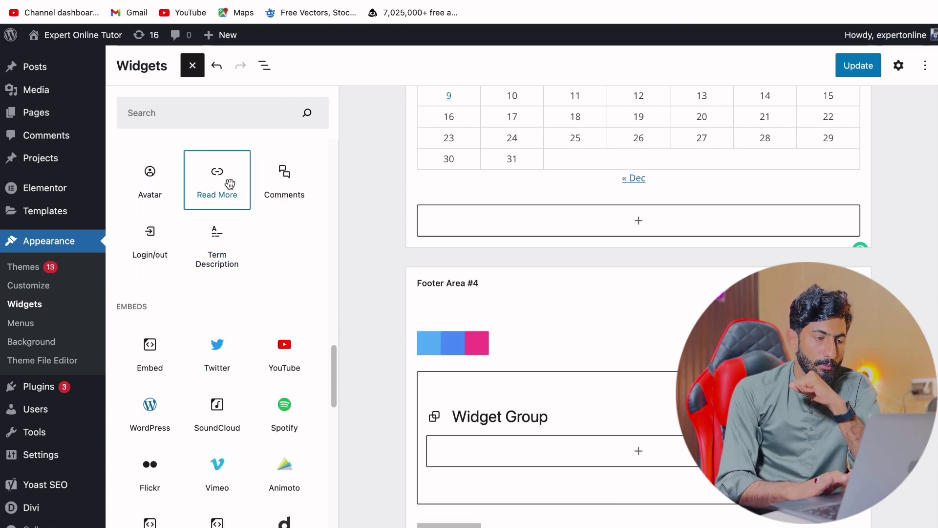
click(286, 182)
click(854, 78)
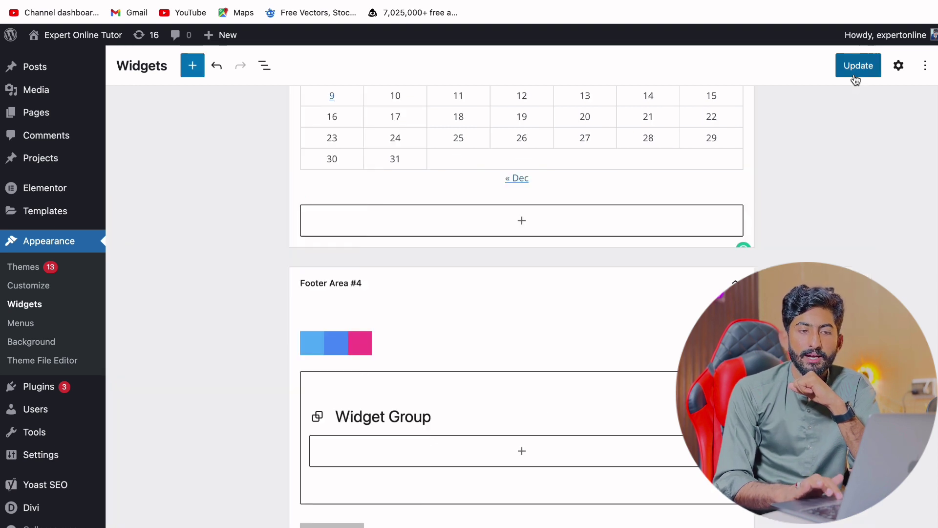
click(854, 70)
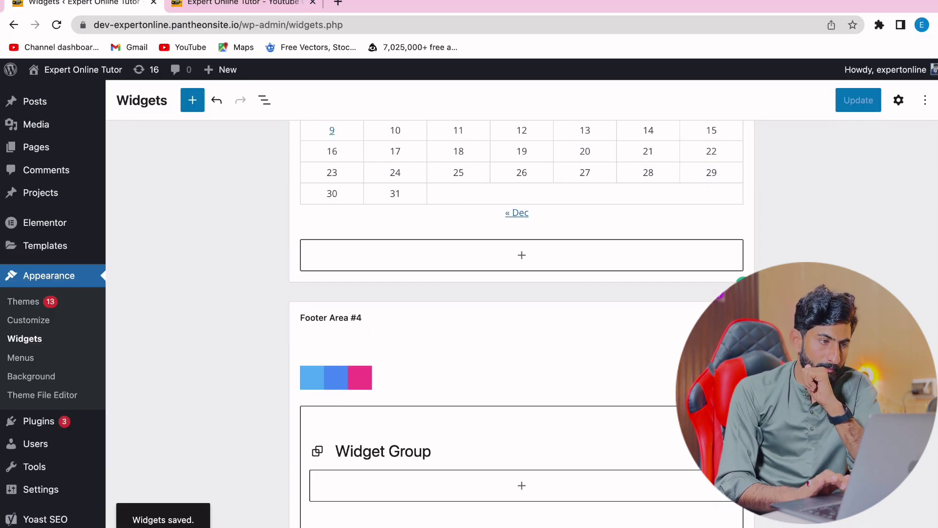
- Reload the live site and review the sidebar and all four footer columns
click(242, 4)
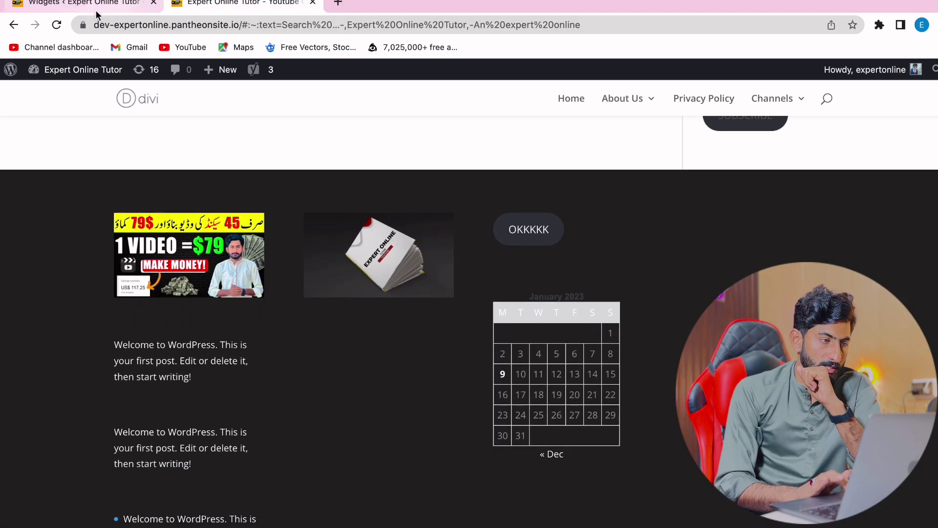
click(56, 25)
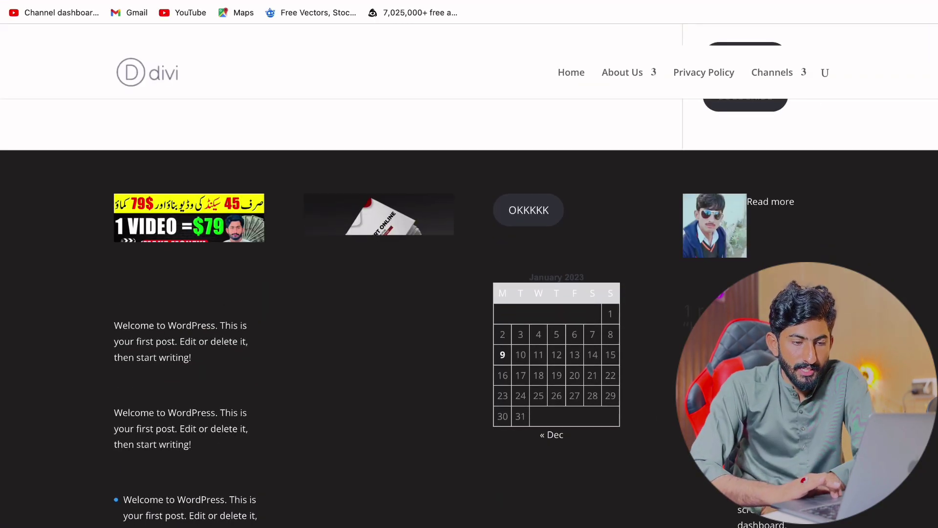
scroll(753, 243, down, 3)
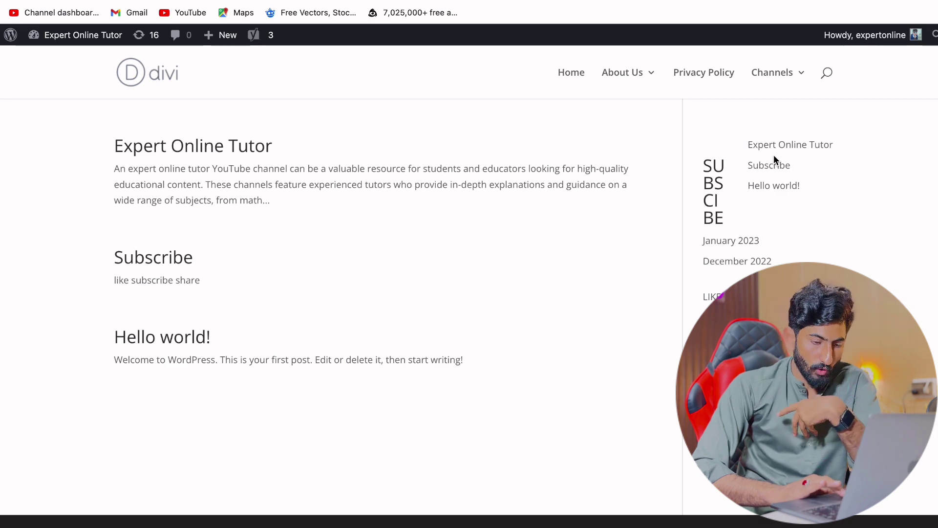
scroll(331, 268, down, 10)
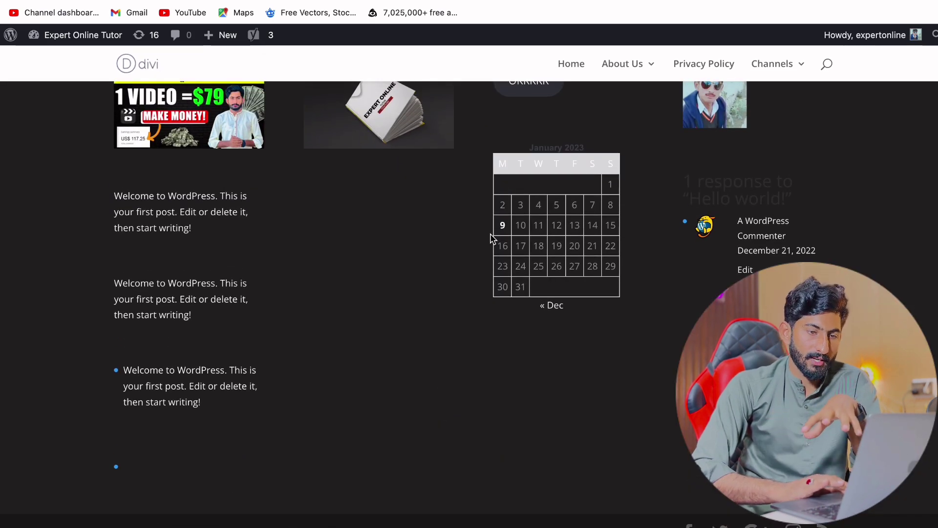
scroll(490, 234, up, 10)
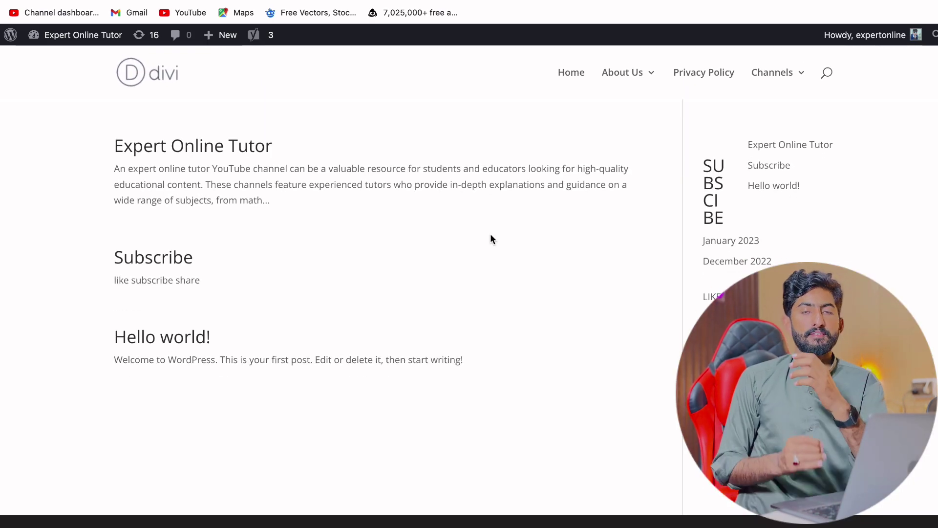